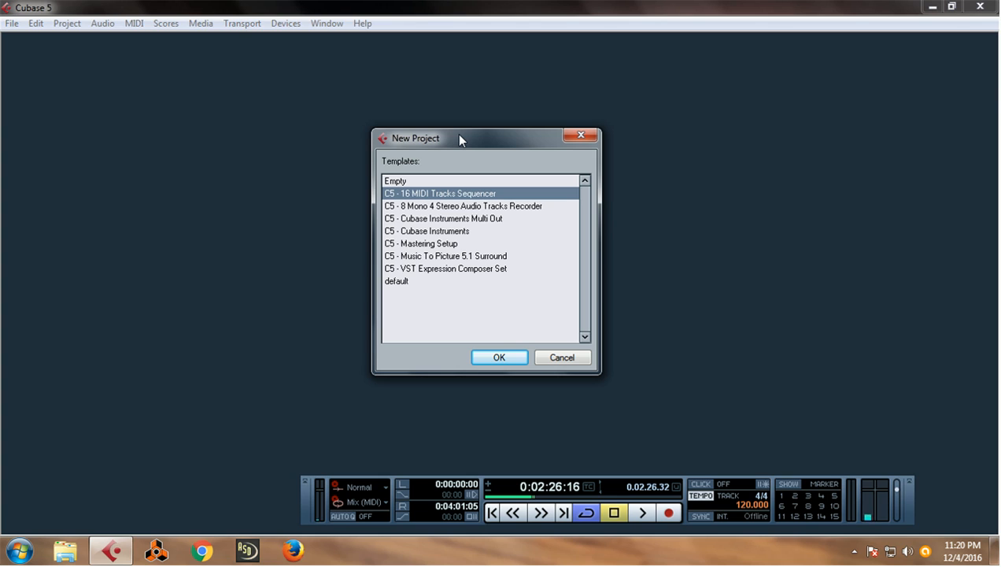
pyautogui.moveTo(460, 136); pyautogui.dragTo(393, 93)
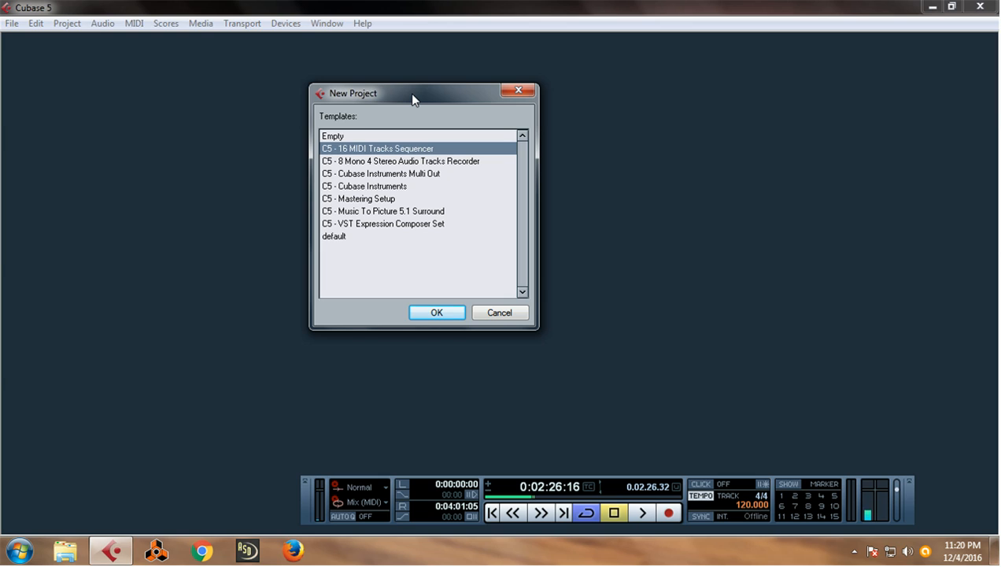
pyautogui.moveTo(412, 94); pyautogui.dragTo(414, 116)
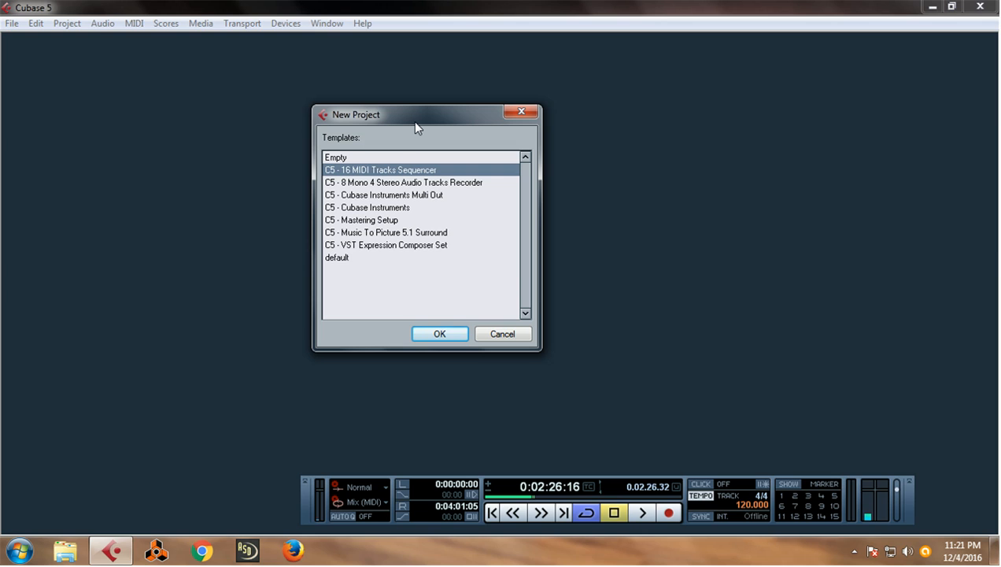
pyautogui.moveTo(416, 125); pyautogui.dragTo(431, 92)
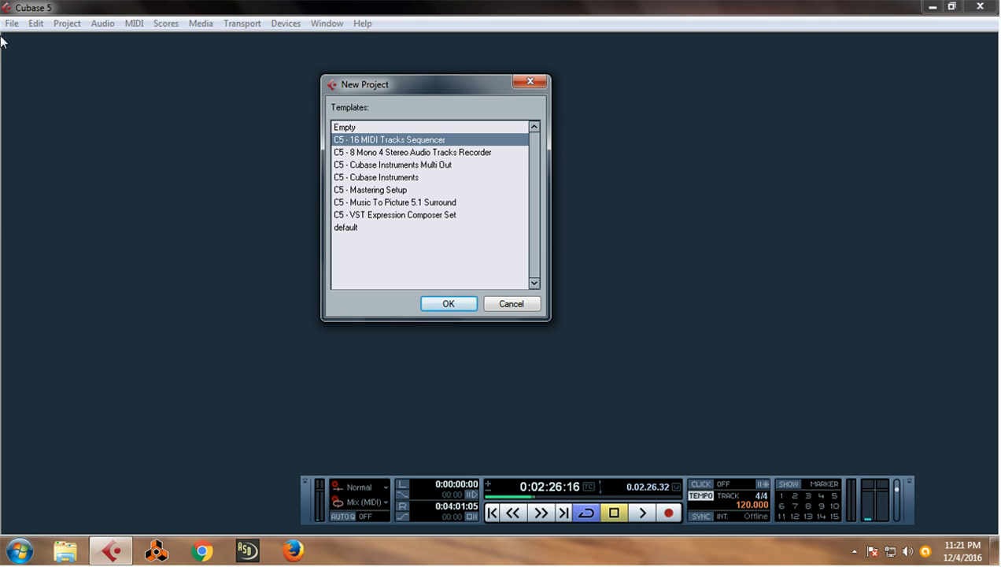
pyautogui.moveTo(438, 88); pyautogui.dragTo(513, 91)
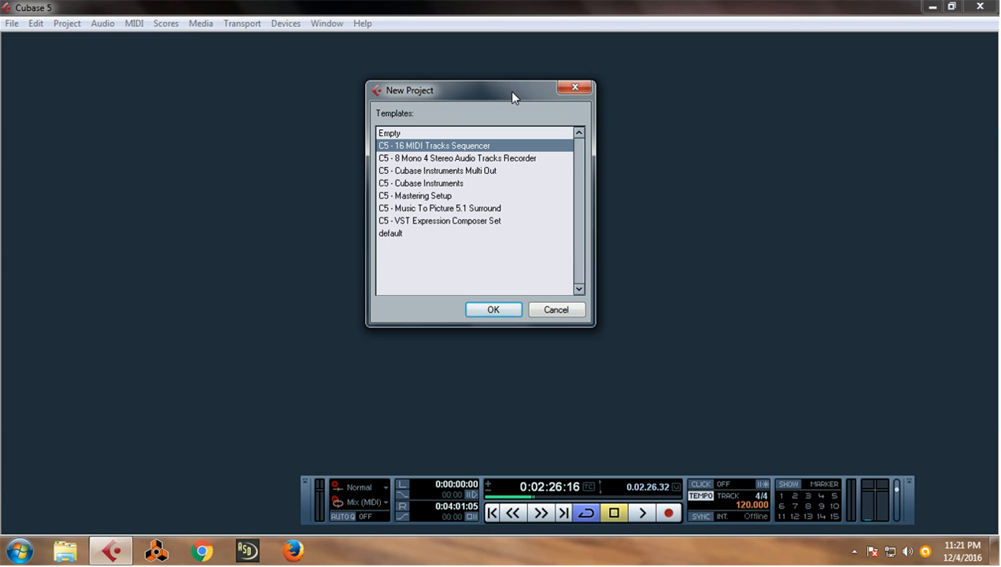
pyautogui.moveTo(511, 92); pyautogui.dragTo(470, 99)
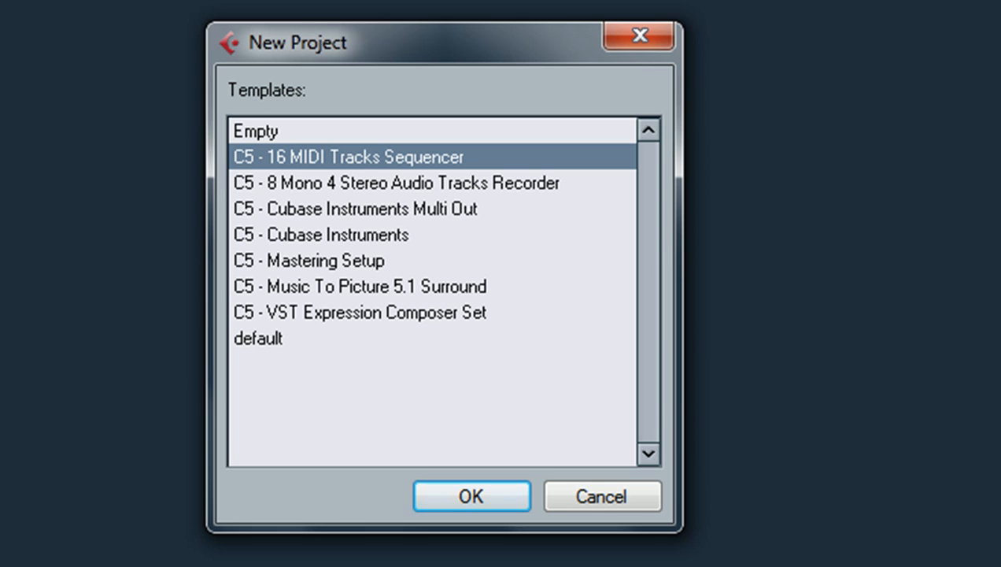
pyautogui.moveTo(414, 50); pyautogui.dragTo(445, 45)
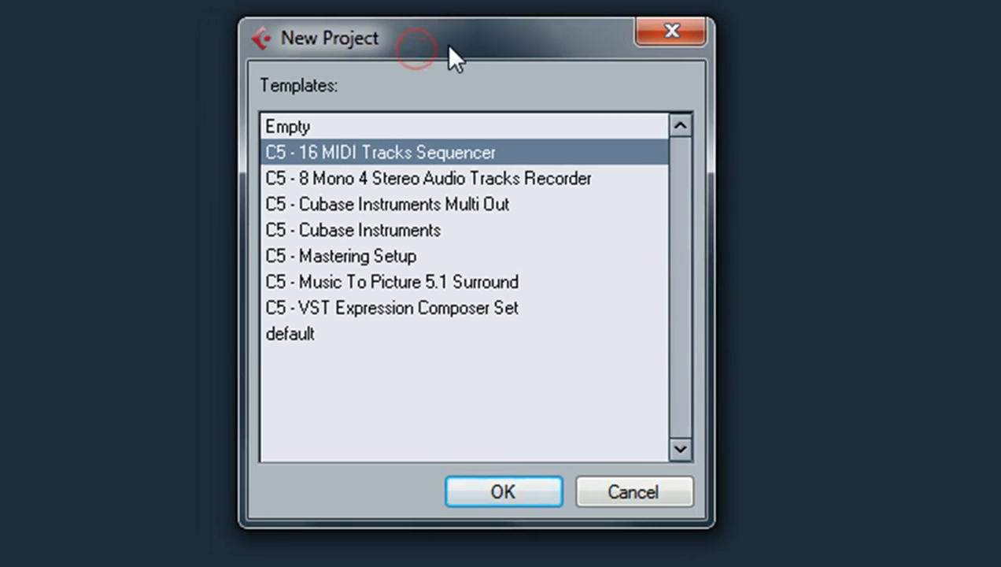
pyautogui.moveTo(451, 40); pyautogui.dragTo(490, 108)
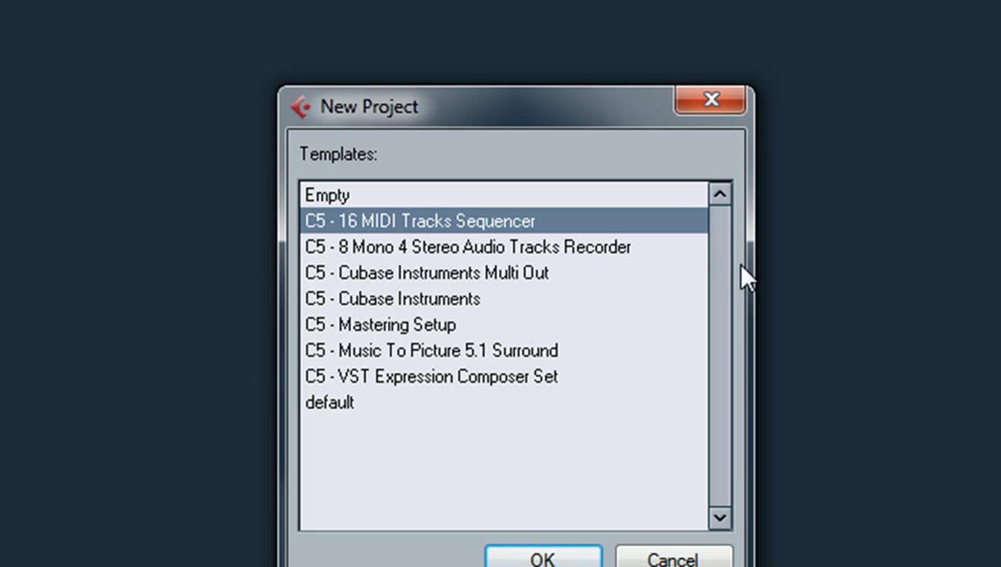
# Step: Examine the available project templates, from Empty and 16 MIDI Tracks Sequencer to VST Expression Composer Set
pyautogui.click(384, 246)
pyautogui.click(379, 291)
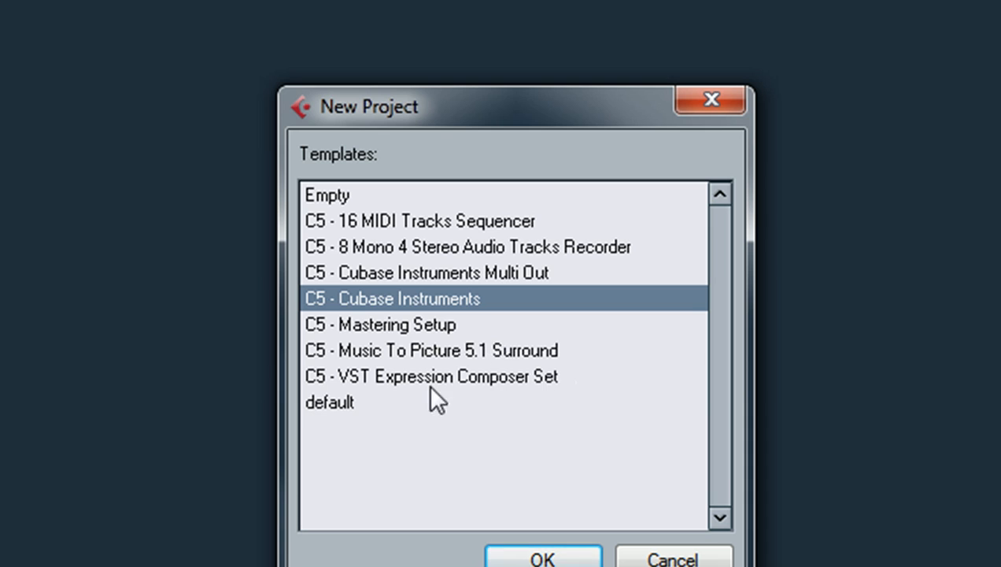
pyautogui.click(350, 213)
pyautogui.click(331, 192)
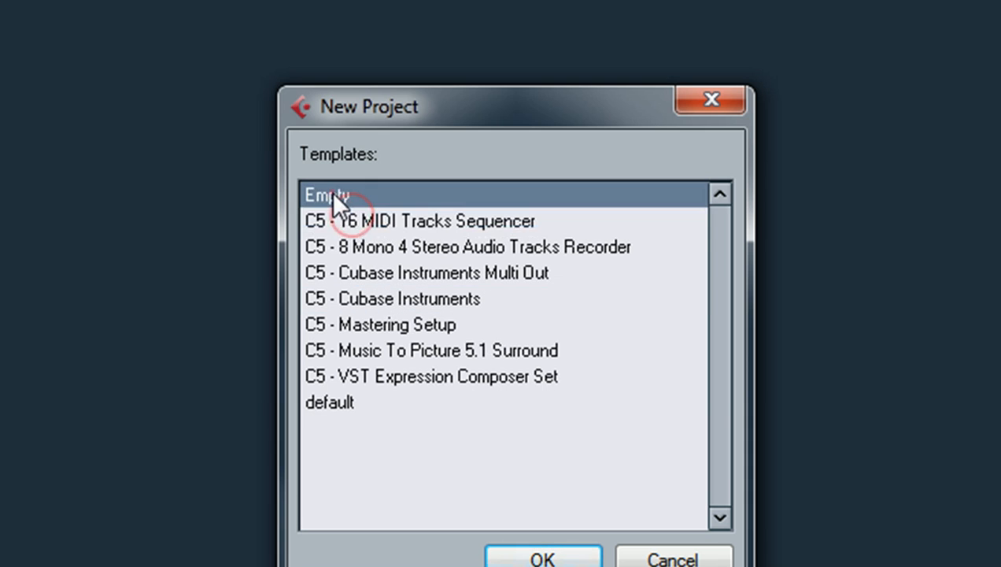
pyautogui.click(348, 219)
pyautogui.click(351, 247)
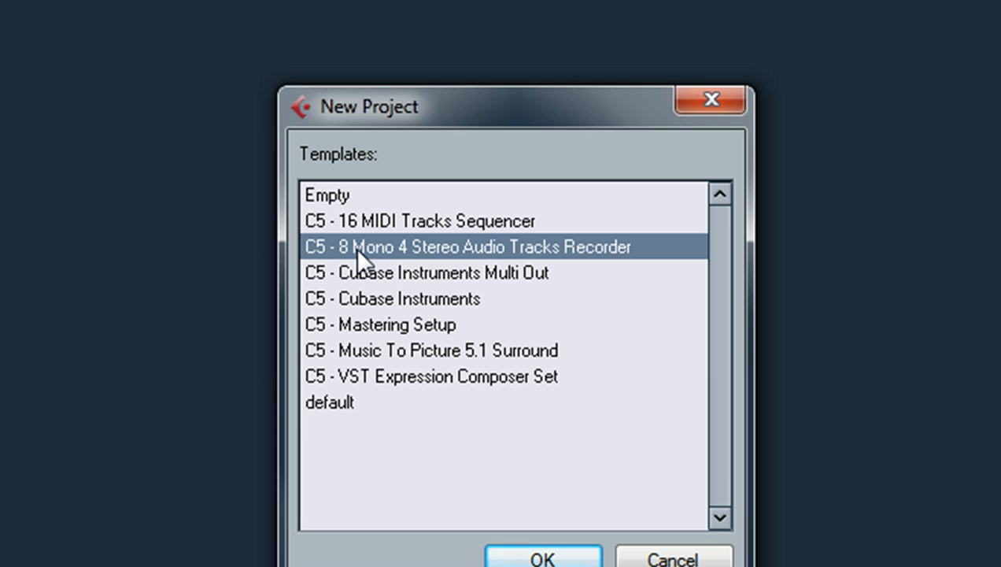
pyautogui.click(450, 371)
pyautogui.click(411, 328)
pyautogui.click(408, 299)
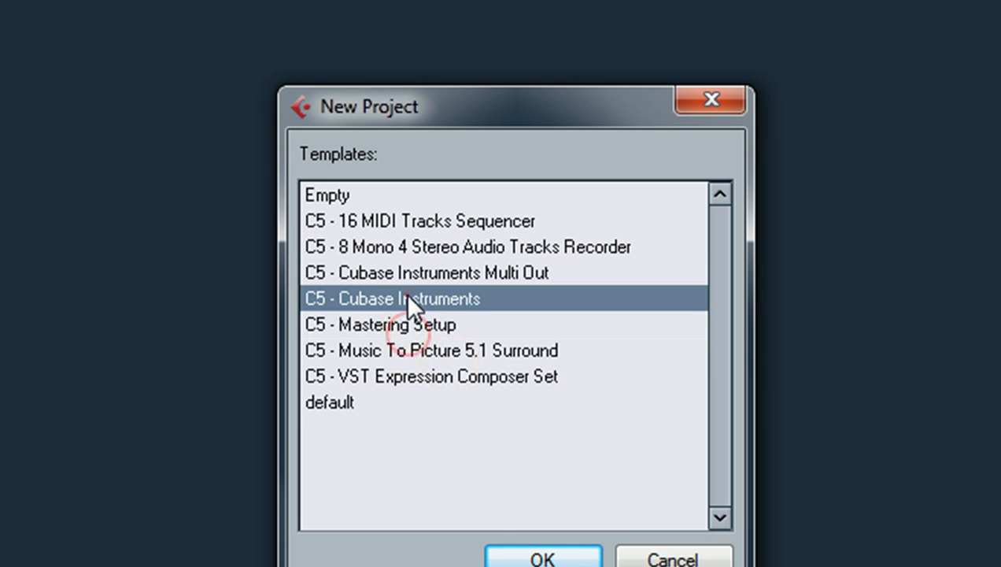
pyautogui.click(454, 218)
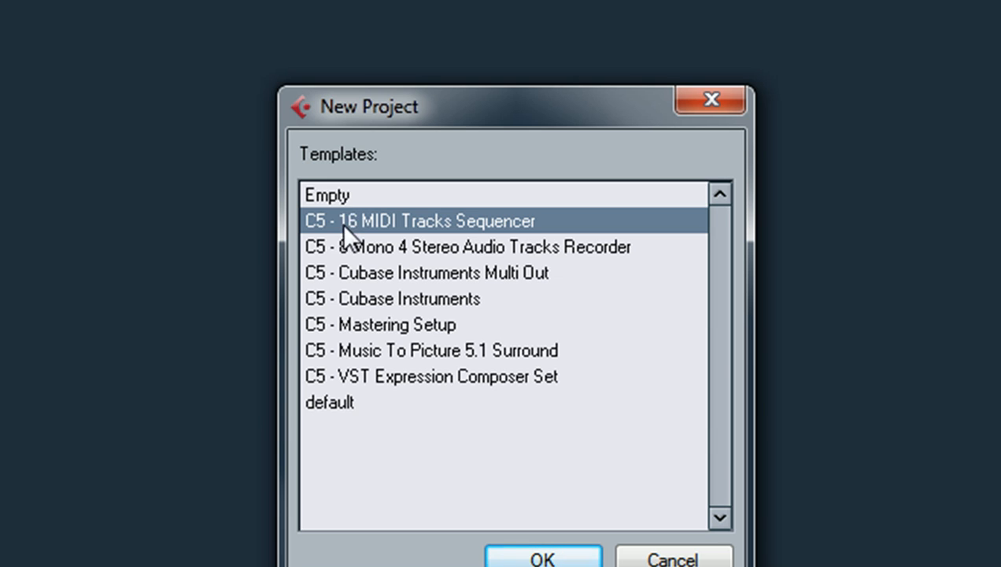
# Step: Create a project from the Empty template with the A.K folder under STUDIO RECORDING on drive D as project folder
pyautogui.click(340, 202)
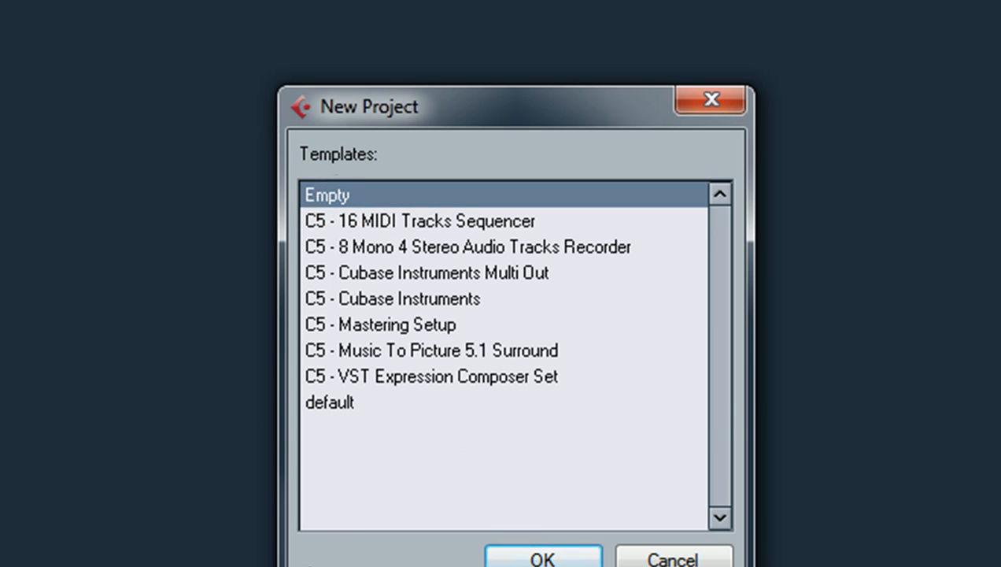
pyautogui.click(543, 560)
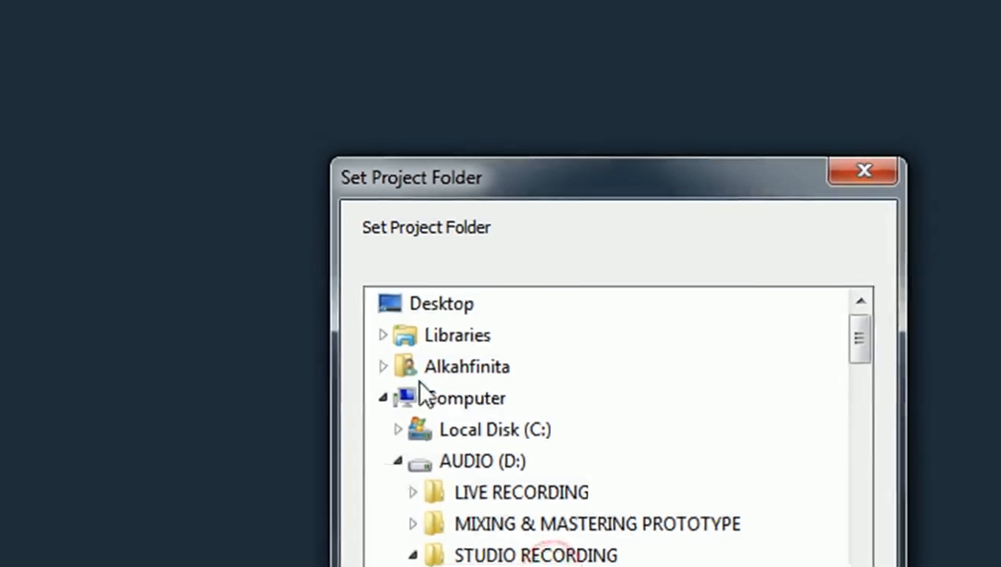
pyautogui.moveTo(617, 202); pyautogui.dragTo(409, 20)
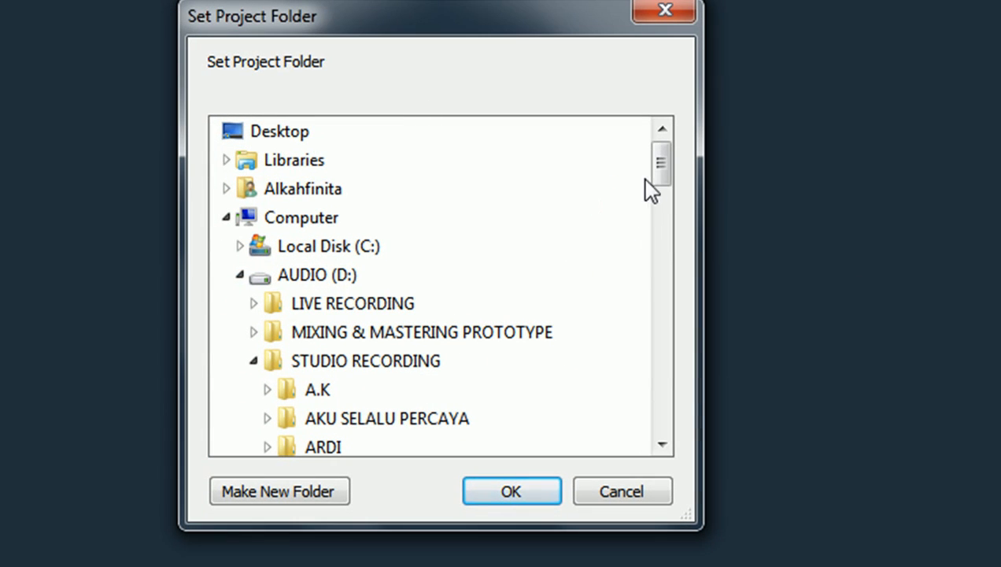
pyautogui.moveTo(661, 166)
pyautogui.mouseDown()
pyautogui.moveTo(668, 215)
pyautogui.moveTo(654, 168)
pyautogui.moveTo(655, 178)
pyautogui.mouseUp()
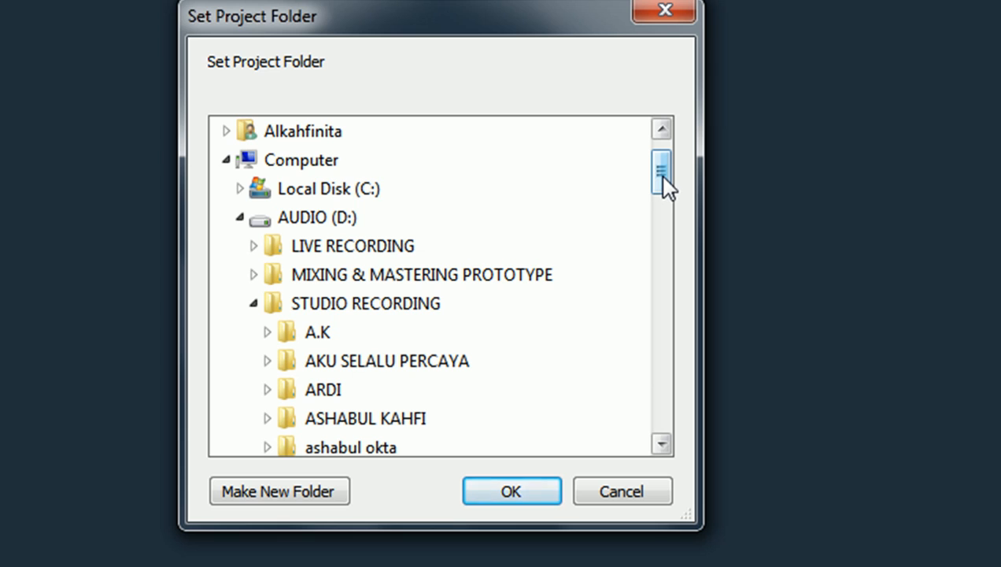
pyautogui.moveTo(655, 165); pyautogui.dragTo(665, 178)
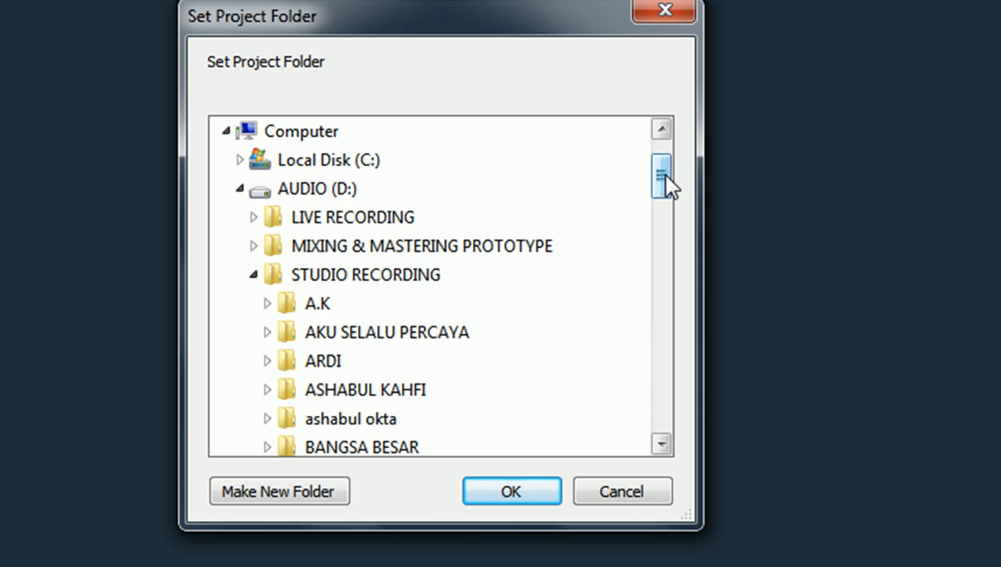
pyautogui.moveTo(665, 184); pyautogui.dragTo(667, 176)
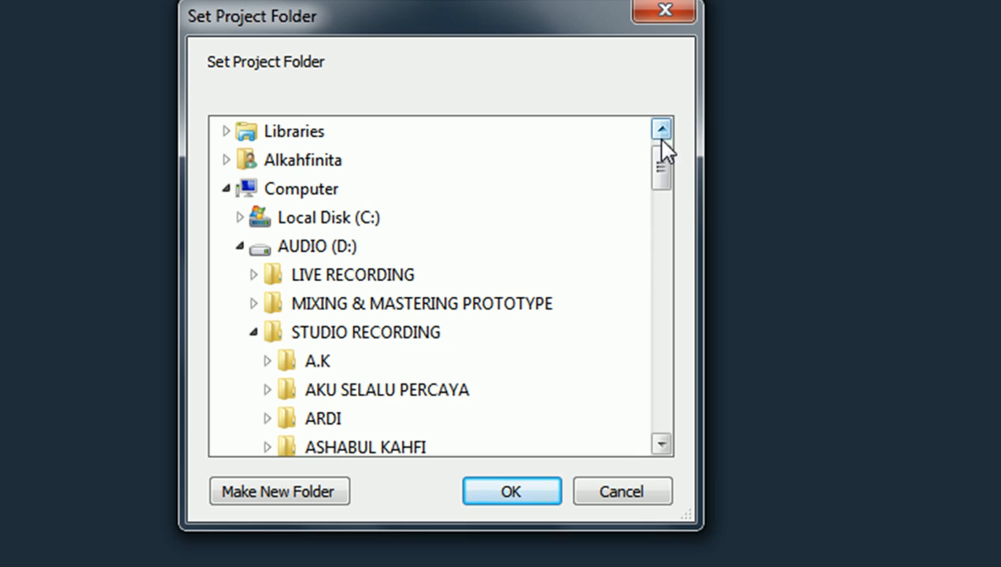
pyautogui.moveTo(657, 165); pyautogui.dragTo(659, 198)
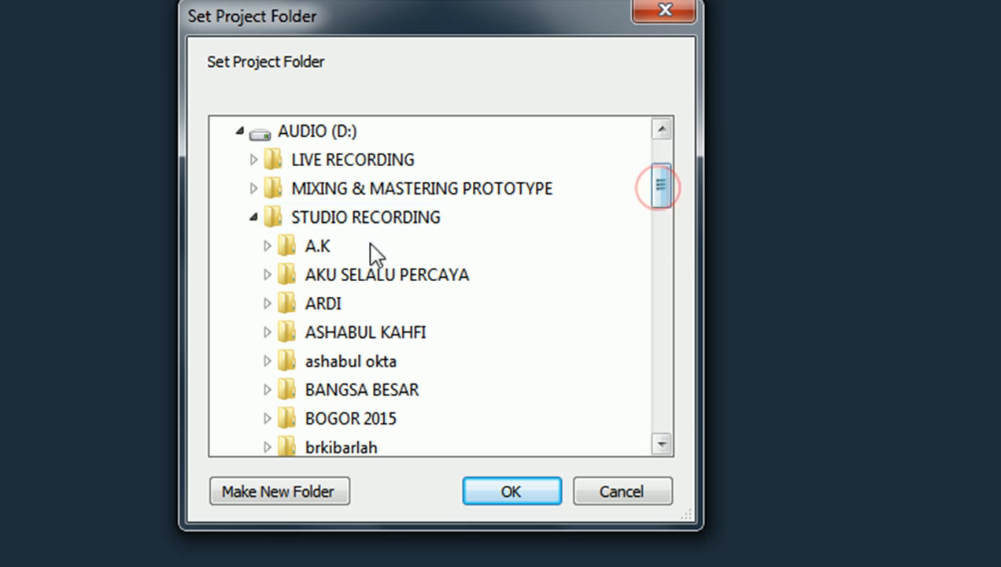
pyautogui.moveTo(661, 200); pyautogui.dragTo(658, 208)
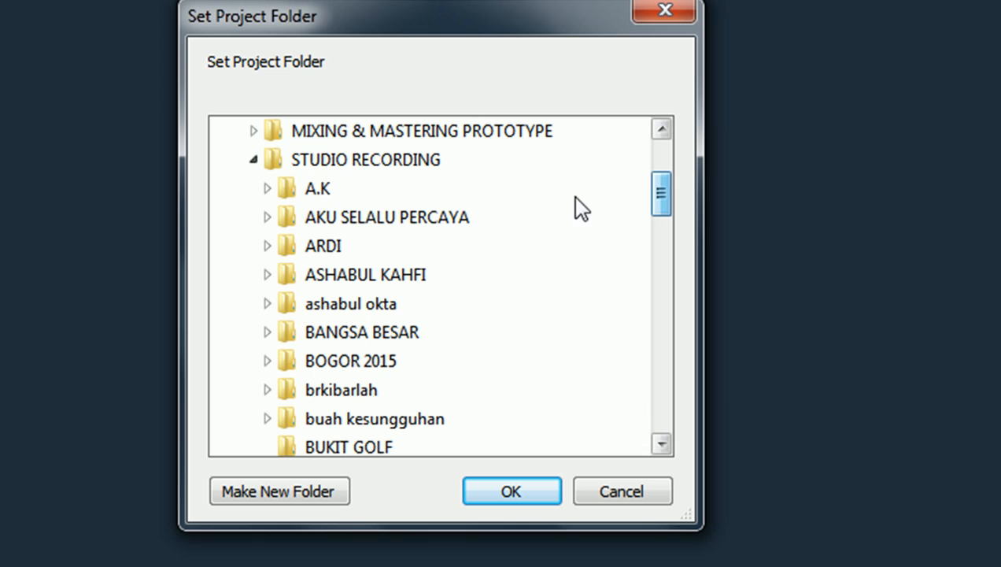
pyautogui.click(306, 190)
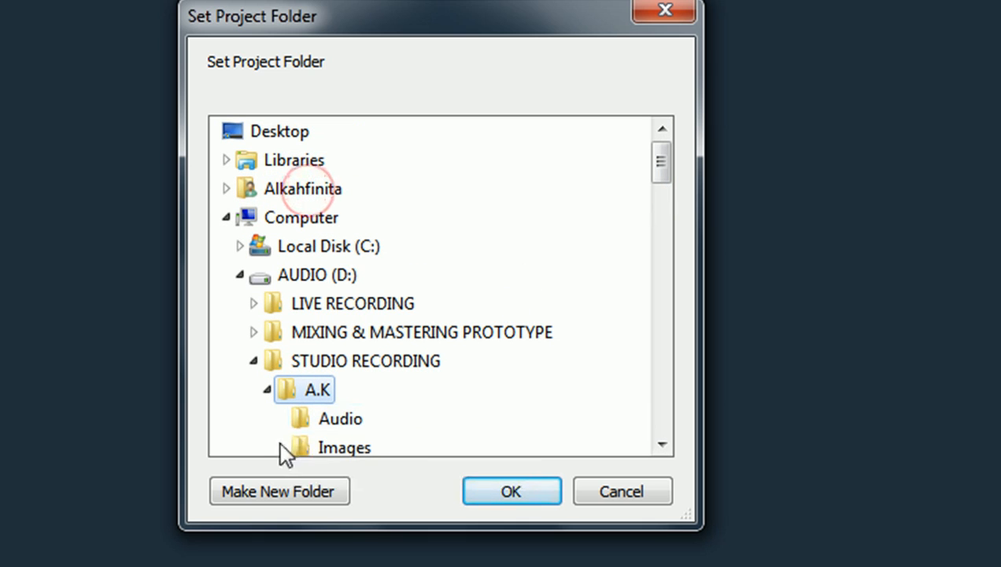
pyautogui.click(504, 488)
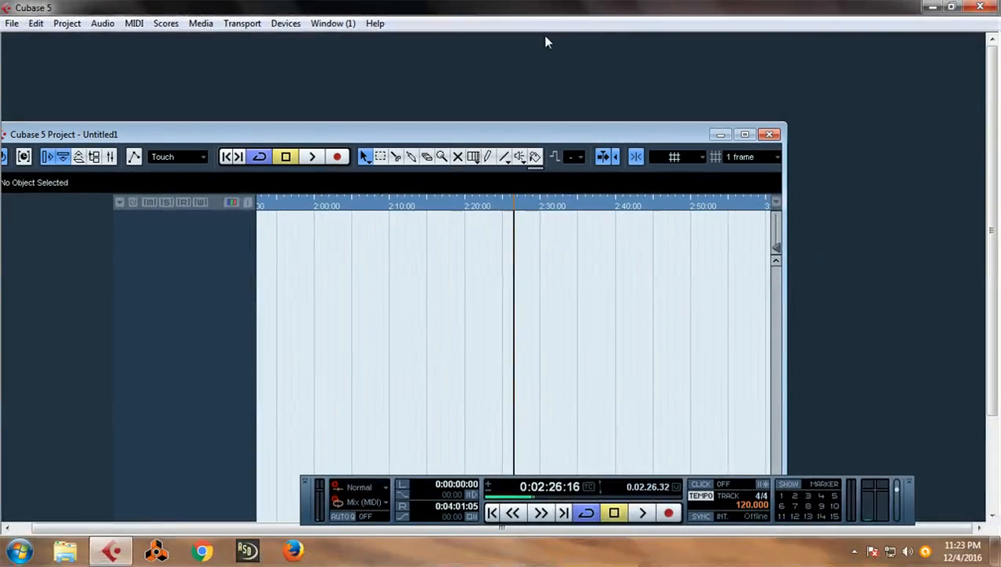
# Step: Maximize the new project window and return the project cursor to the start of the timeline
pyautogui.moveTo(351, 146); pyautogui.dragTo(424, 60)
pyautogui.doubleClick(424, 61)
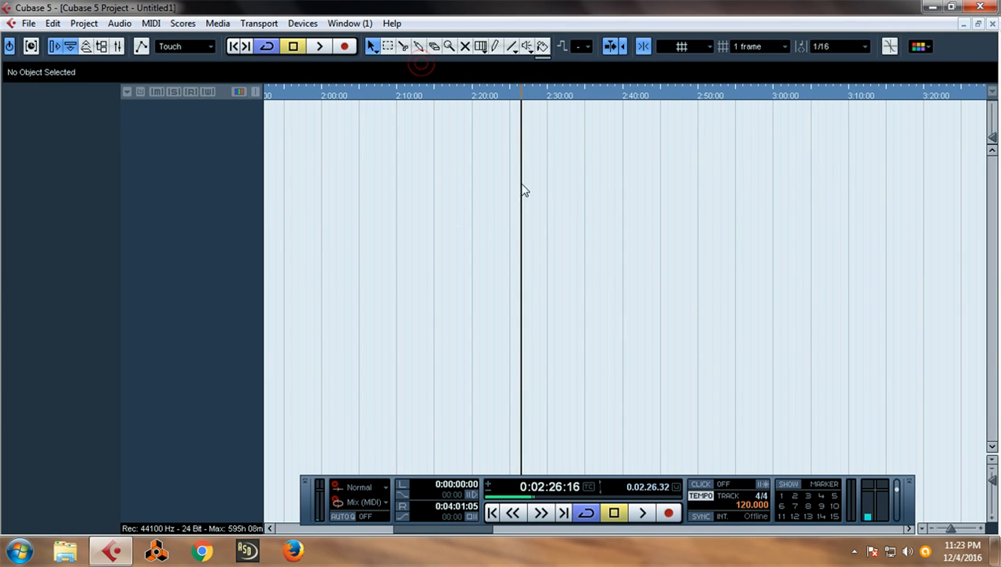
pyautogui.click(491, 513)
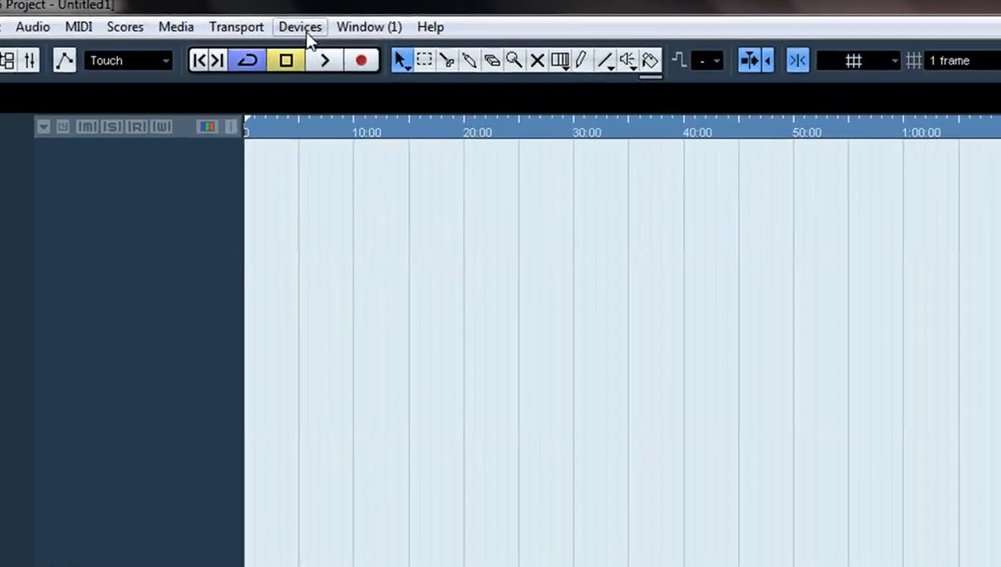
# Step: Open the Device Setup dialog for configuring the audio hardware
pyautogui.click(304, 31)
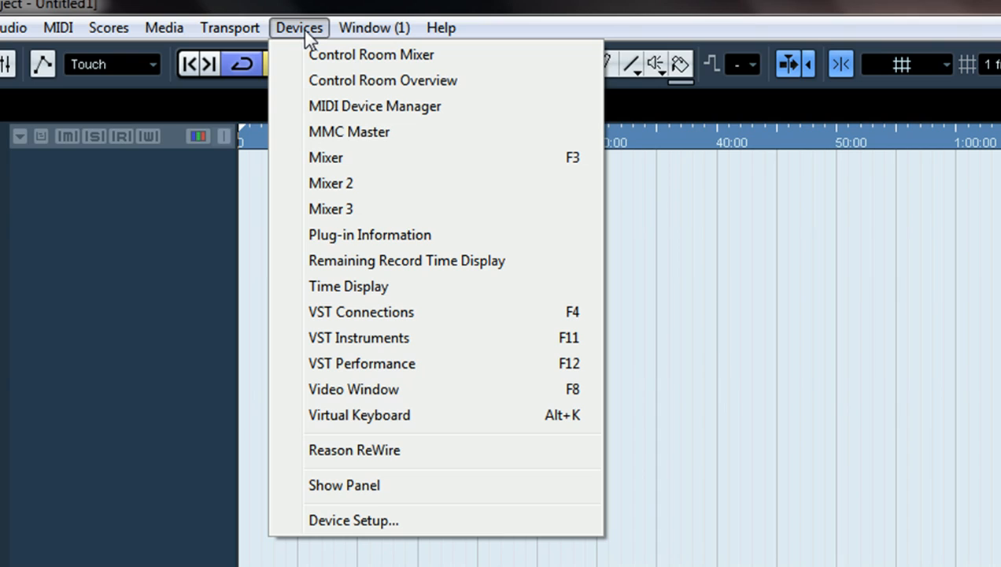
pyautogui.moveTo(324, 32)
pyautogui.click(295, 30)
pyautogui.click(297, 29)
pyautogui.click(282, 28)
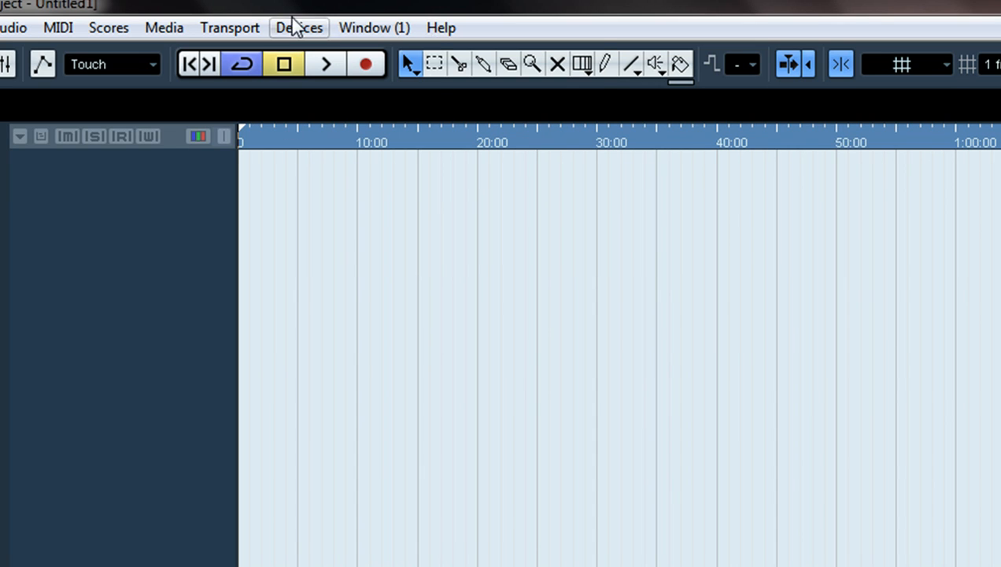
pyautogui.click(290, 28)
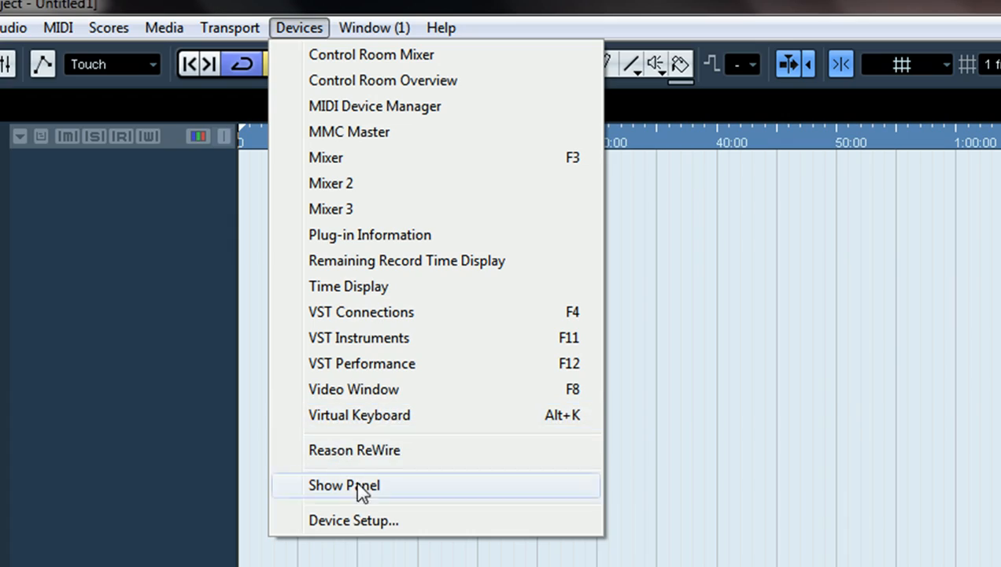
pyautogui.click(357, 522)
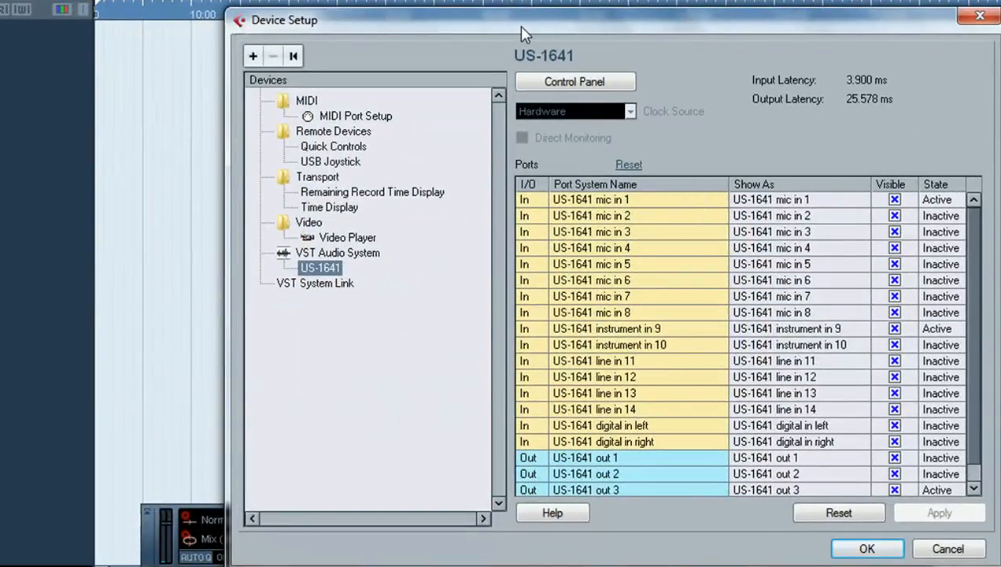
pyautogui.moveTo(517, 26); pyautogui.dragTo(383, 3)
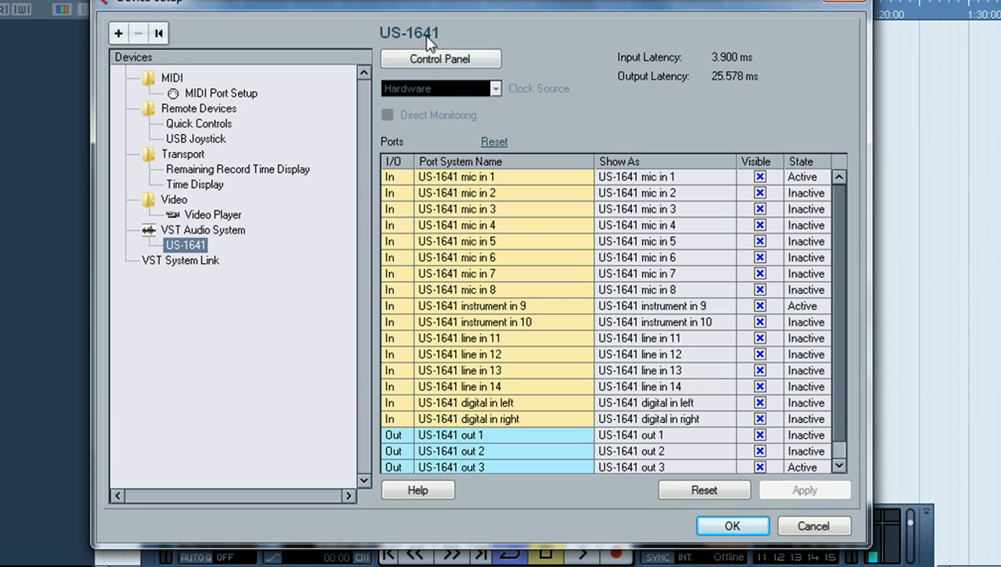
pyautogui.moveTo(376, 6); pyautogui.dragTo(351, 0)
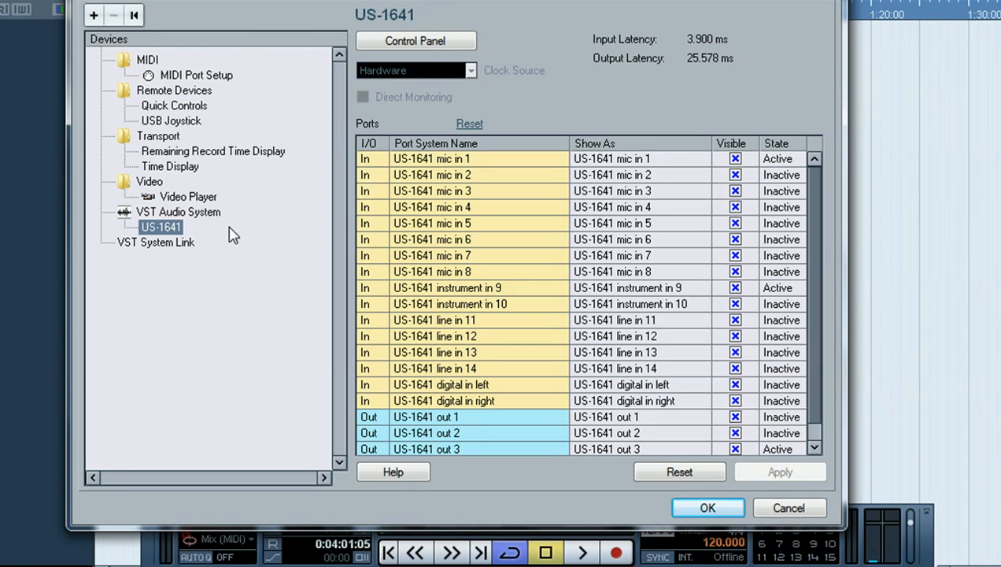
# Step: Review the ASIO driver choices in the VST Audio System settings and display the US-1641 port list
pyautogui.click(194, 214)
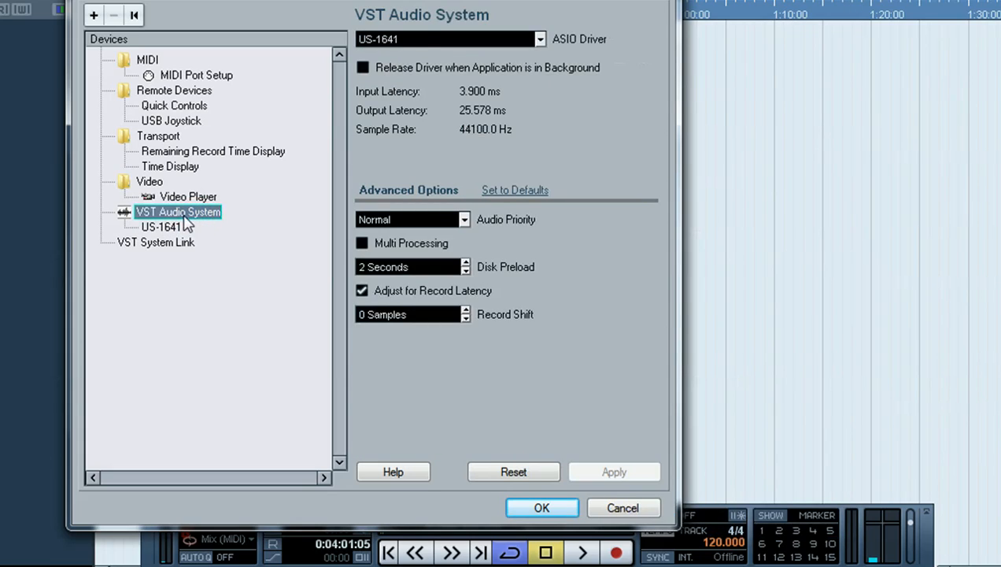
pyautogui.click(508, 41)
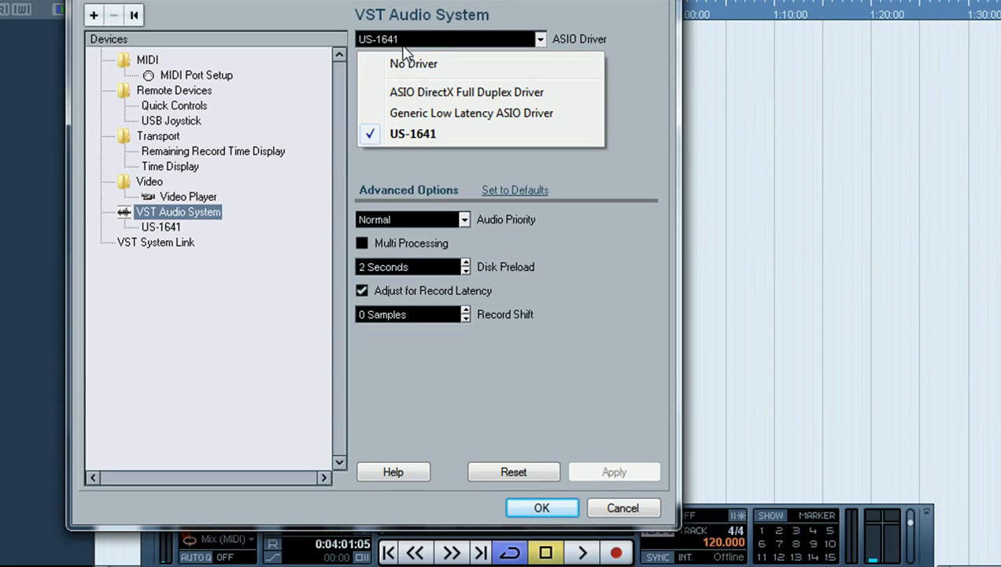
pyautogui.click(594, 30)
pyautogui.click(524, 41)
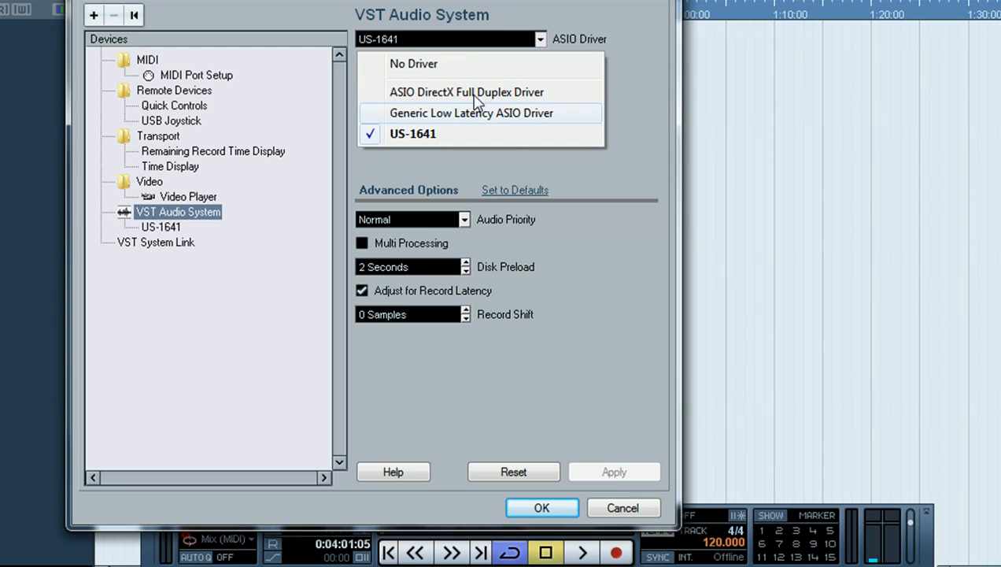
pyautogui.click(533, 167)
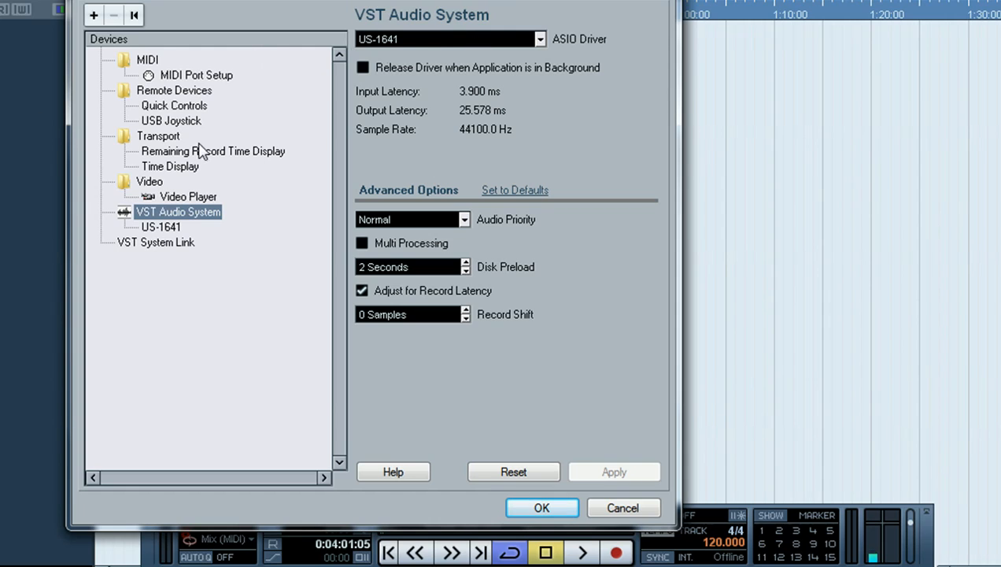
pyautogui.click(408, 40)
pyautogui.click(385, 45)
pyautogui.click(153, 229)
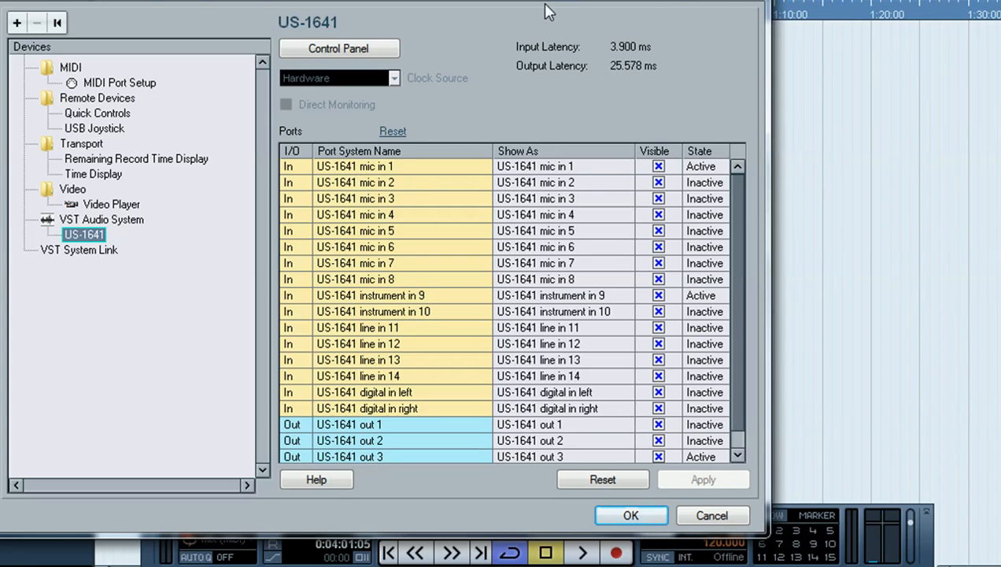
# Step: Review the US-1641 input and output ports, then accept and close the Device Setup dialog
pyautogui.moveTo(533, 0); pyautogui.dragTo(524, 0)
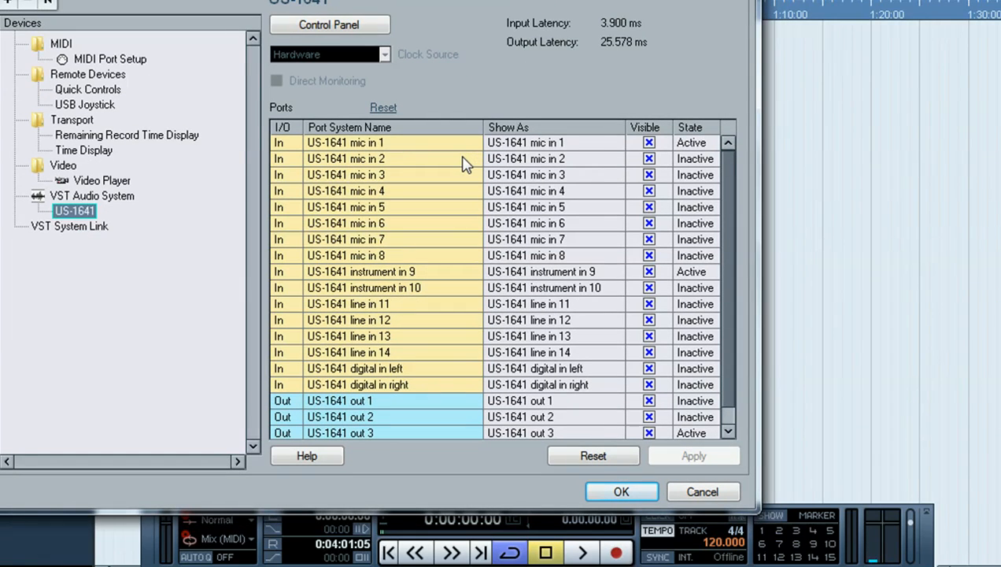
pyautogui.moveTo(445, 2); pyautogui.dragTo(472, 2)
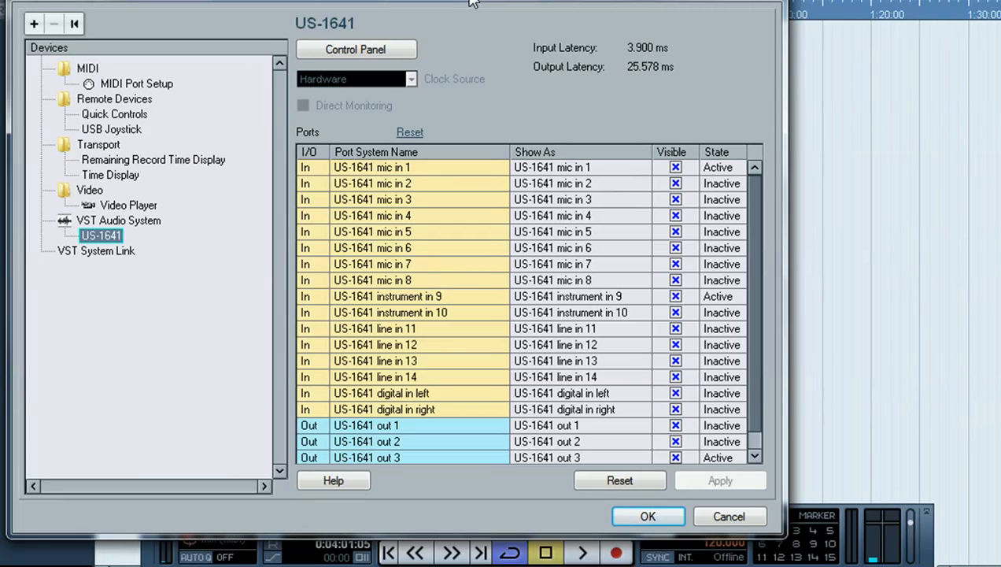
pyautogui.moveTo(472, 1); pyautogui.dragTo(475, 0)
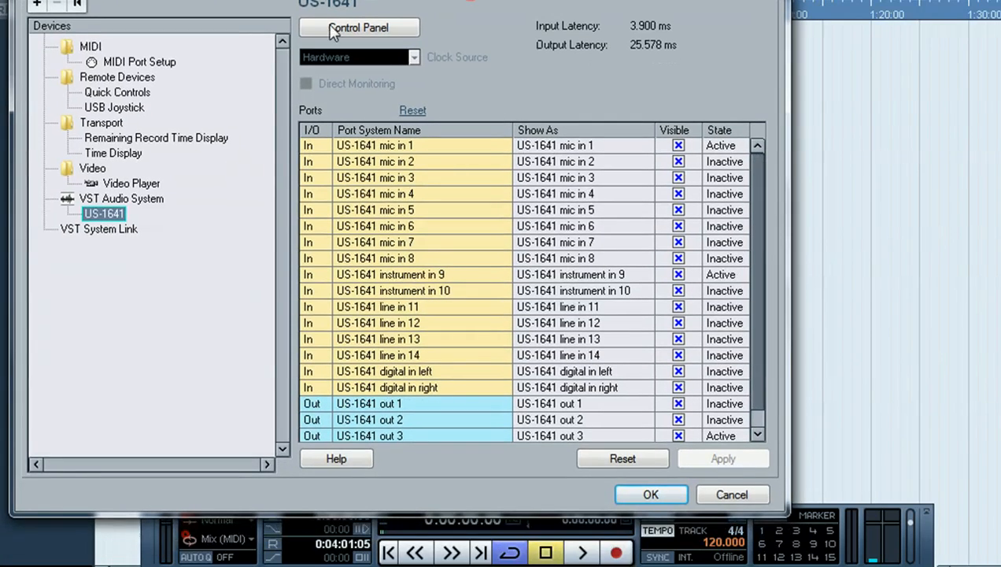
pyautogui.click(653, 495)
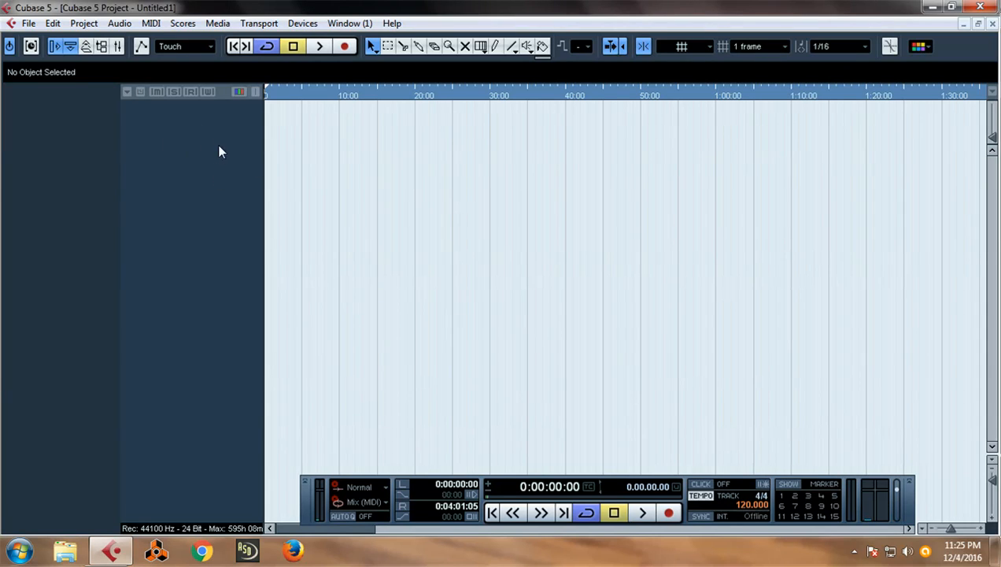
# Step: Add one audio track with the Mono configuration to the project
pyautogui.click(11, 24)
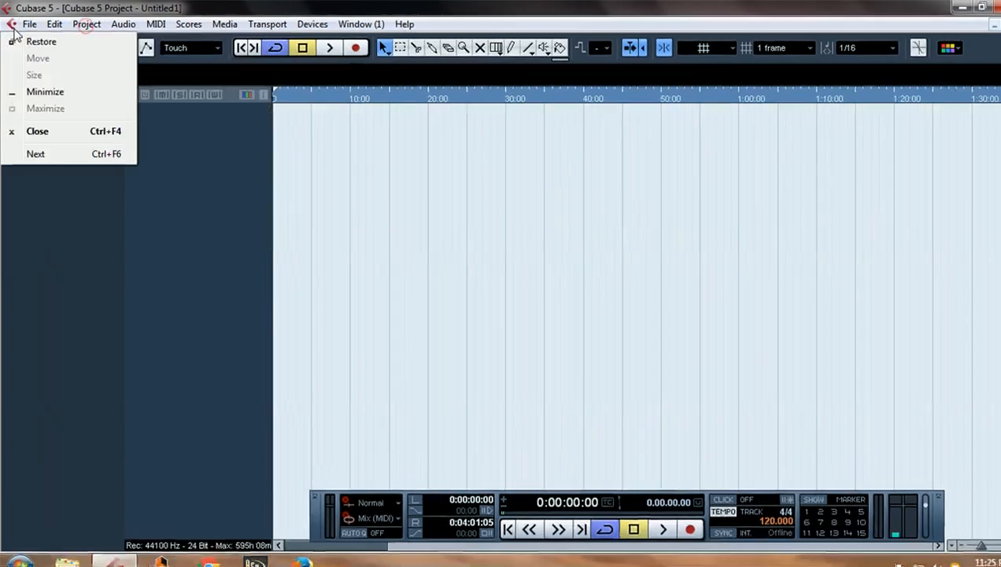
pyautogui.click(86, 24)
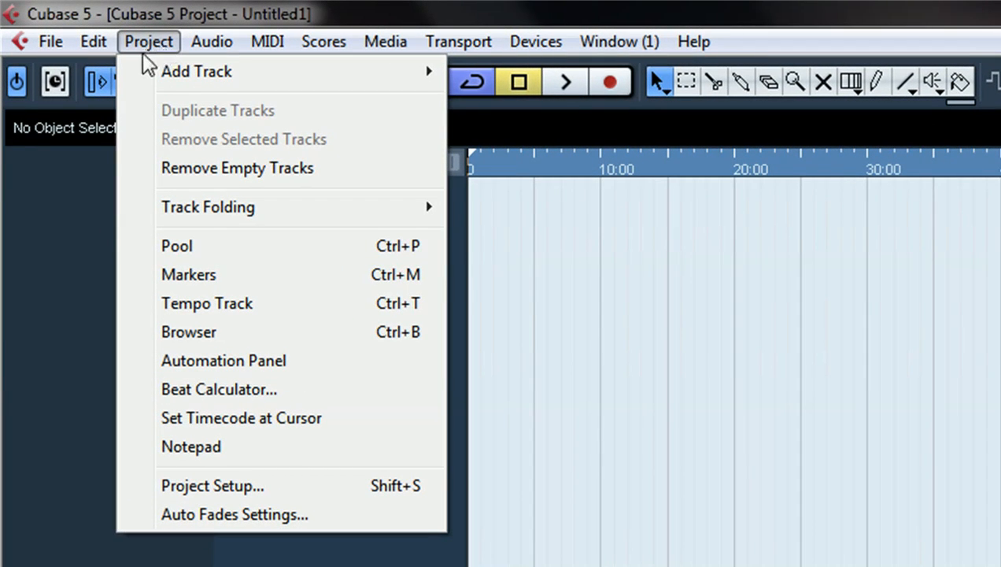
pyautogui.moveTo(155, 71)
pyautogui.moveTo(208, 73)
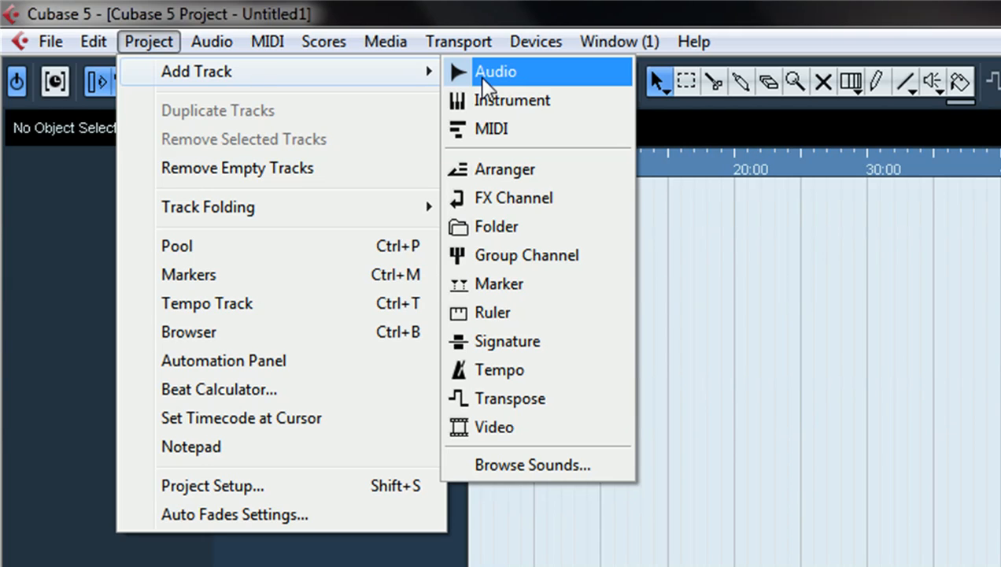
pyautogui.click(484, 75)
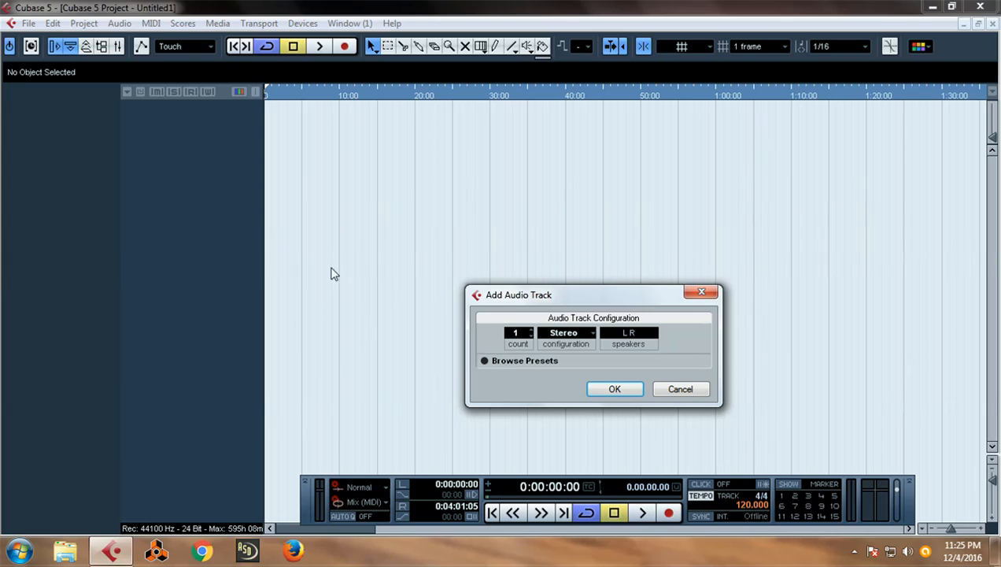
pyautogui.moveTo(557, 296); pyautogui.dragTo(447, 192)
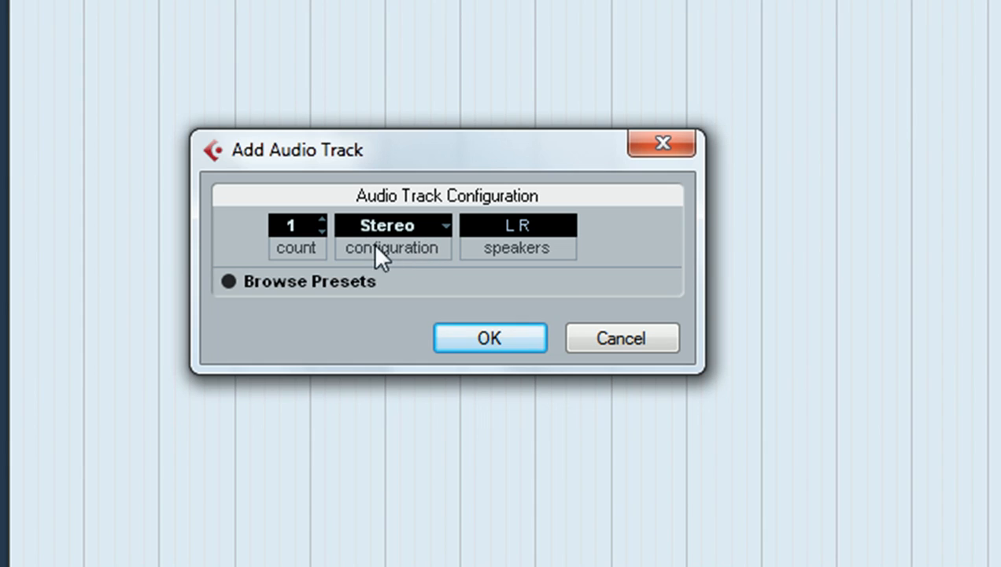
pyautogui.click(428, 223)
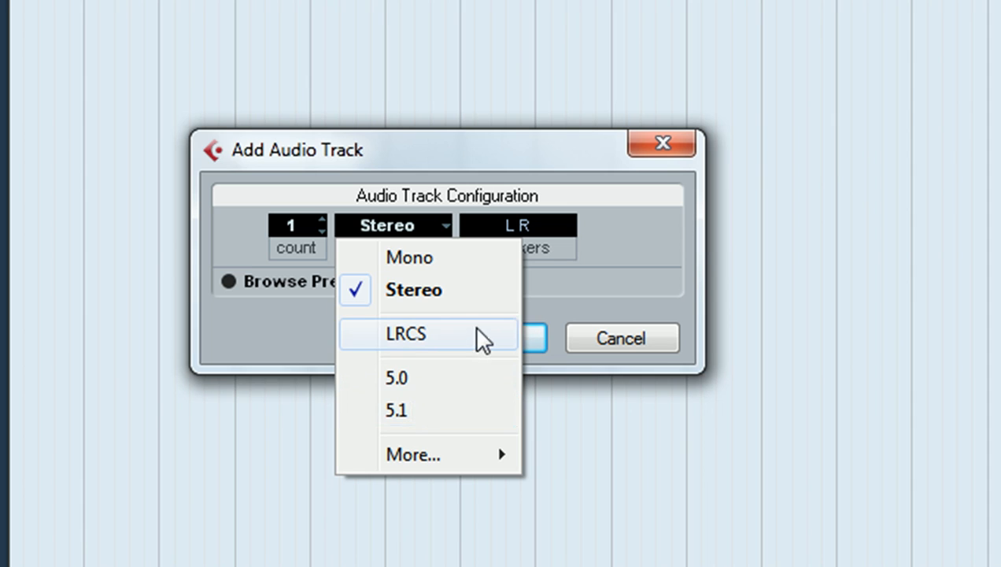
pyautogui.click(591, 282)
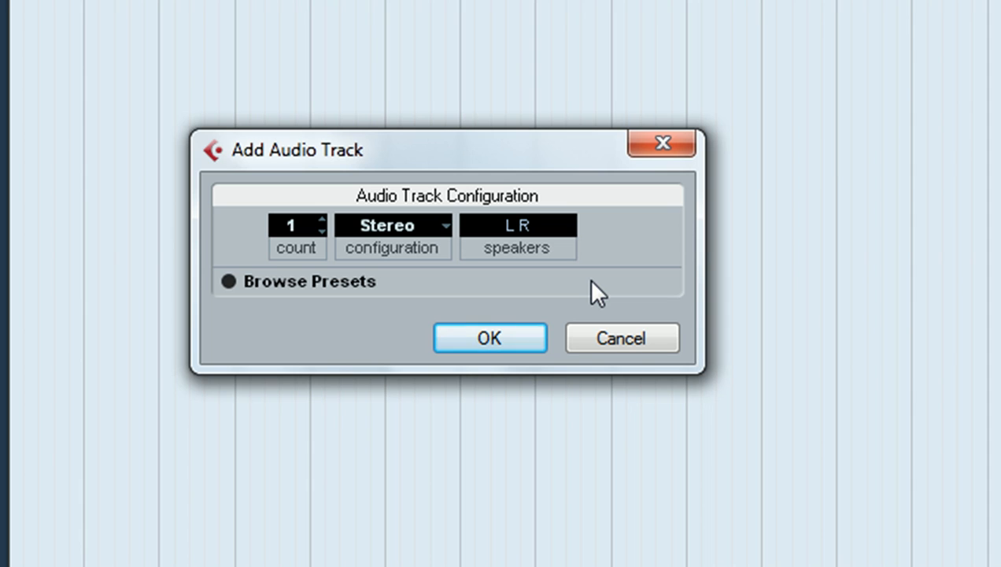
pyautogui.click(421, 225)
pyautogui.click(390, 257)
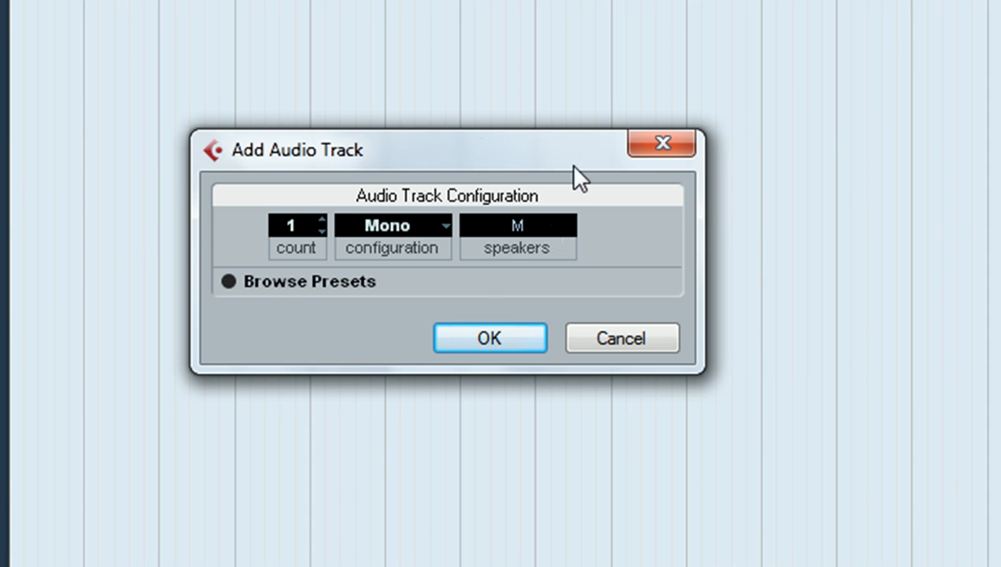
pyautogui.click(486, 336)
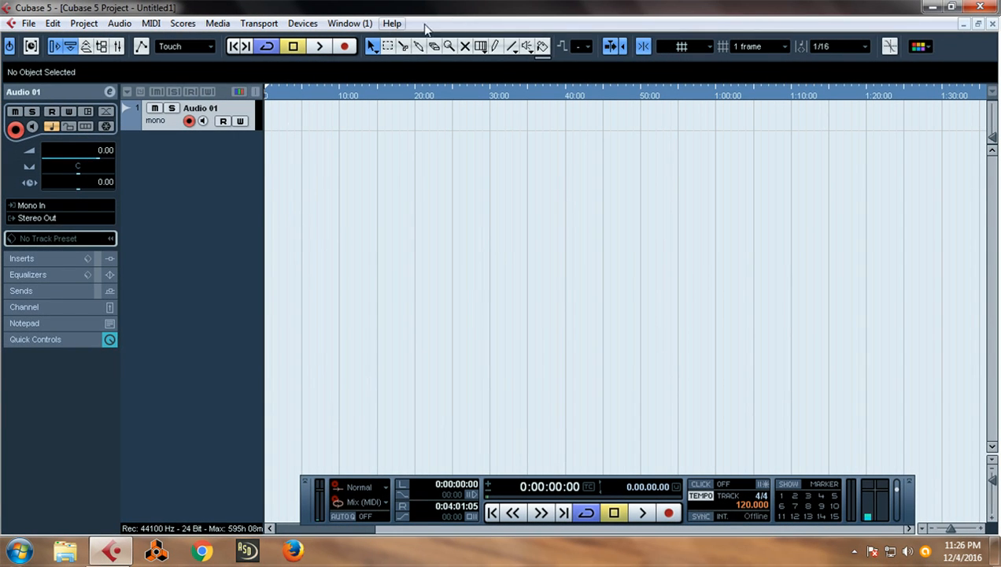
# Step: Open VST Connections and look through its Inputs, Outputs, External FX, External Instruments and Studio pages
pyautogui.click(301, 25)
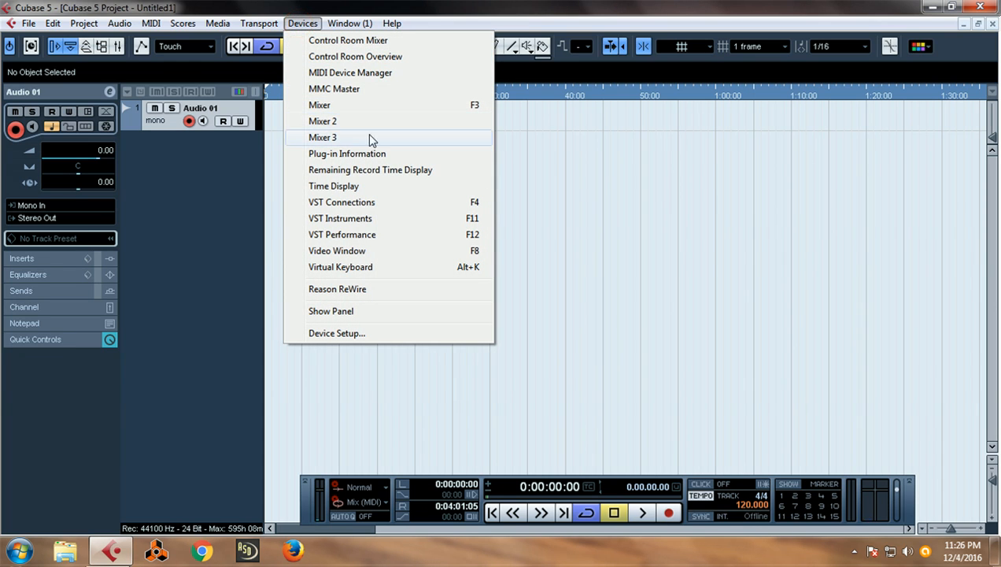
pyautogui.click(351, 206)
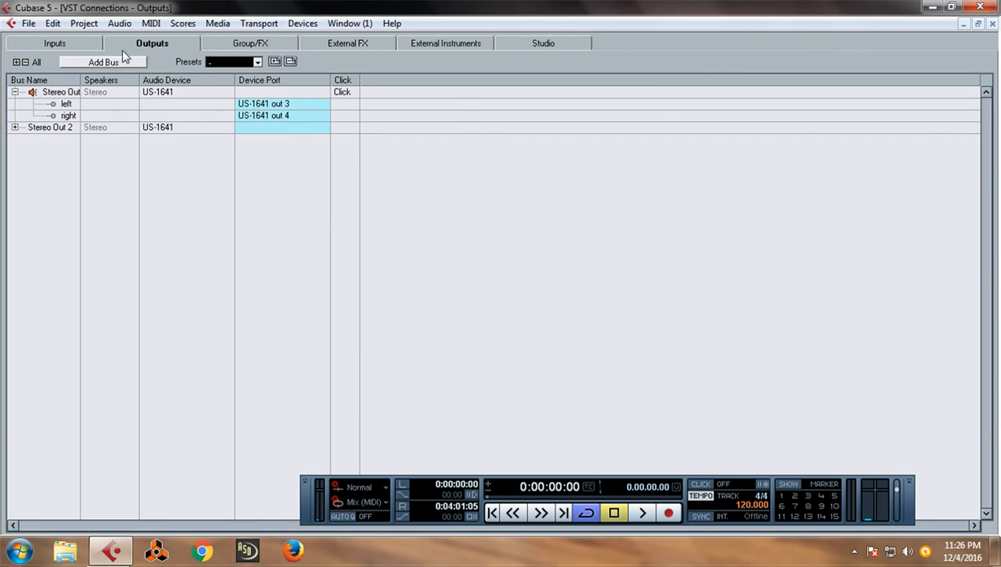
pyautogui.click(72, 44)
pyautogui.click(152, 43)
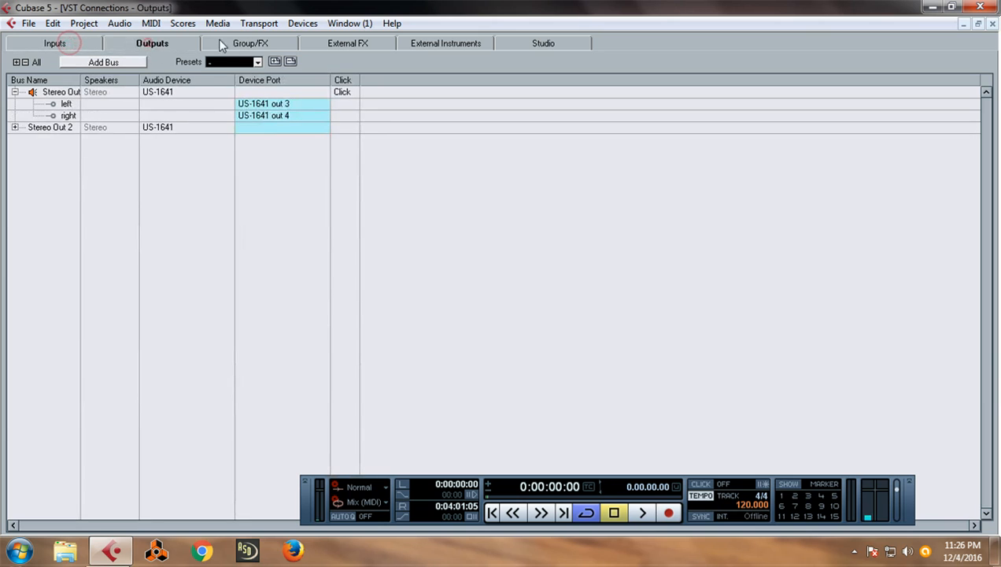
pyautogui.click(346, 42)
pyautogui.click(451, 42)
pyautogui.click(527, 45)
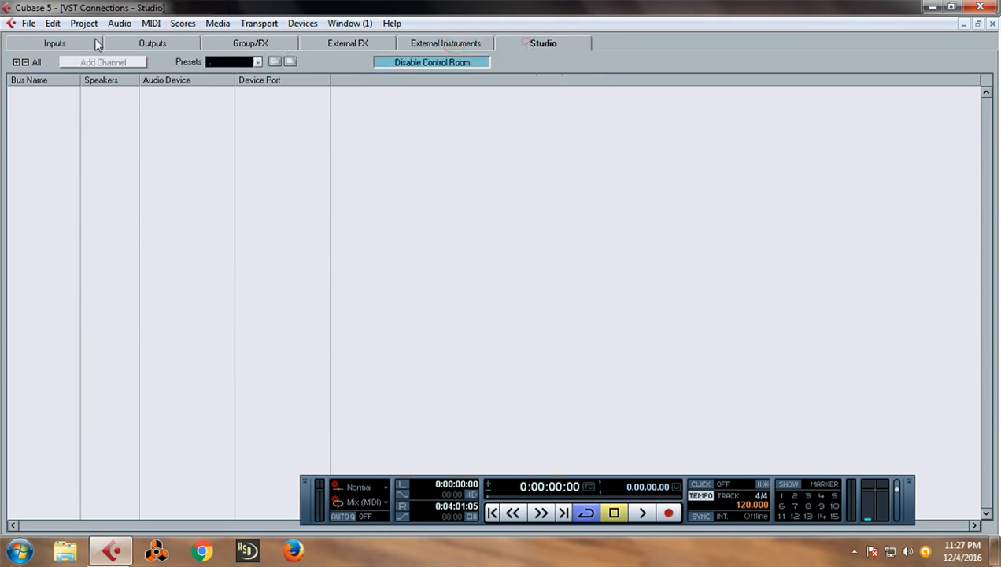
# Step: Examine the device ports assigned to the Mono In and Mono In 2 input buses
pyautogui.click(55, 43)
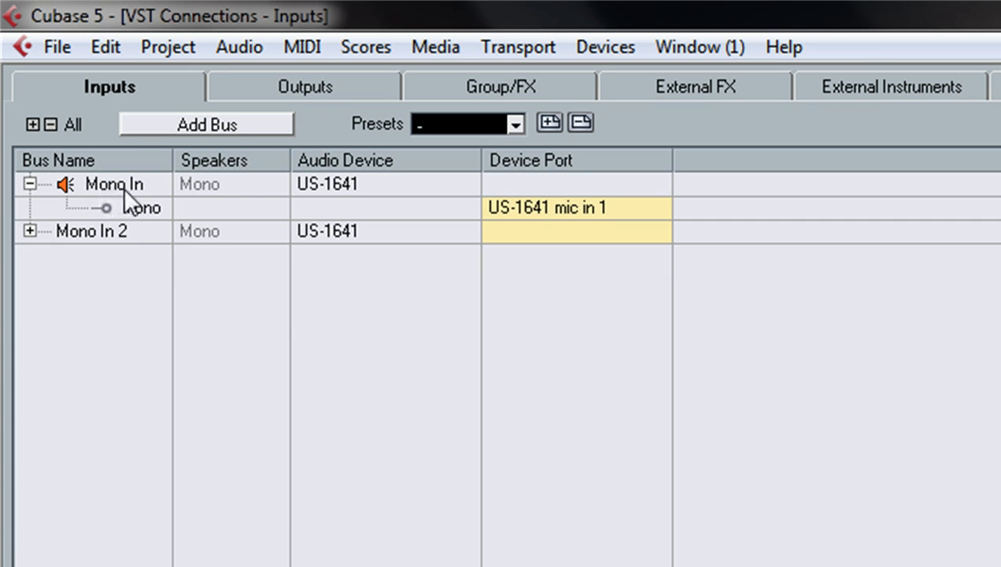
pyautogui.click(27, 186)
pyautogui.click(27, 187)
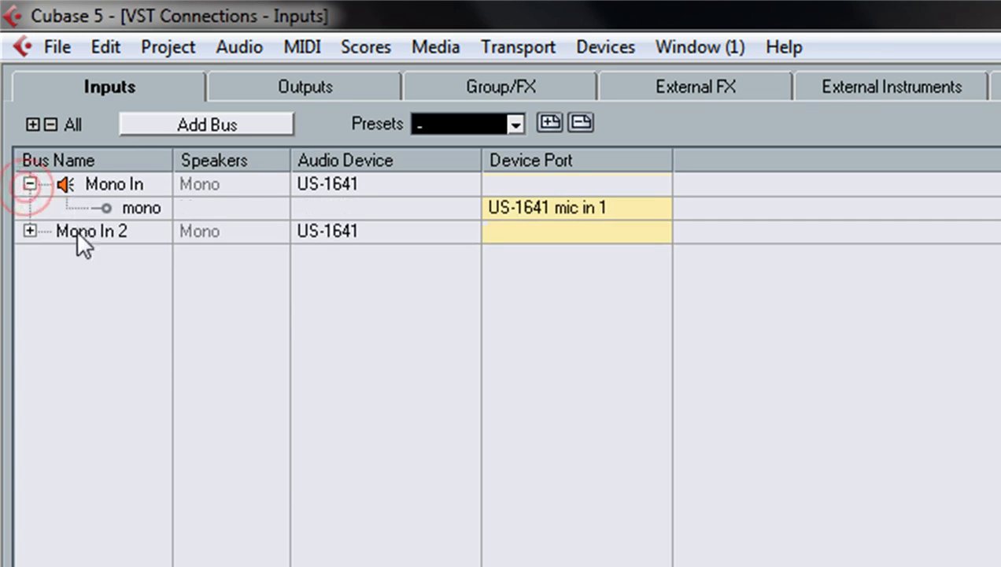
pyautogui.click(30, 230)
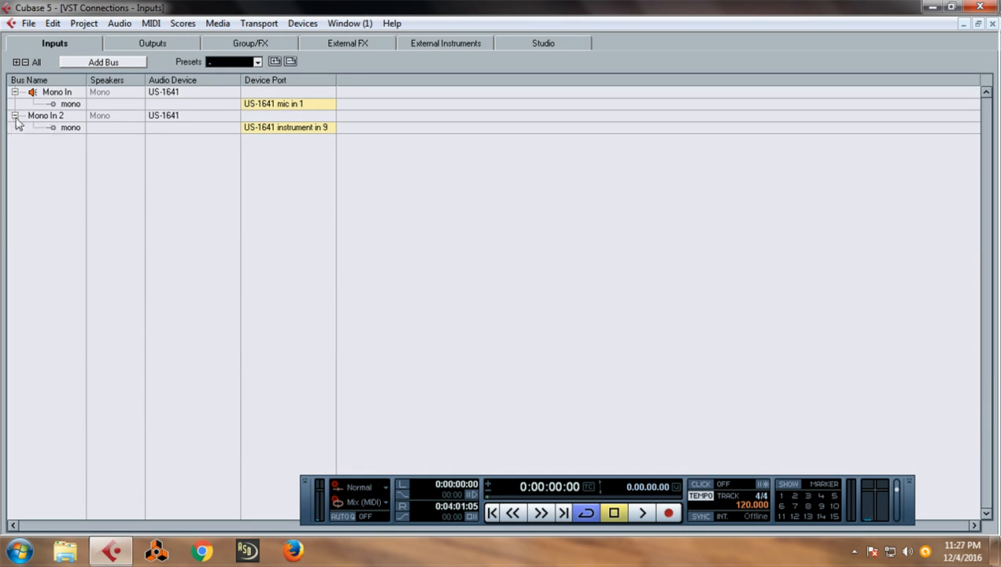
pyautogui.click(14, 116)
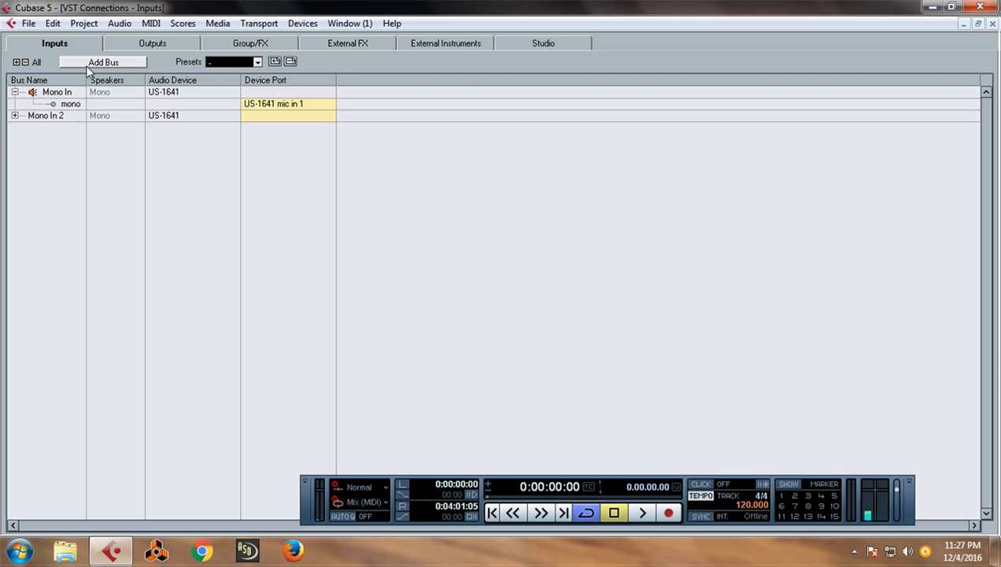
# Step: Add an input bus with the Stereo configuration to the VST input connections
pyautogui.click(87, 64)
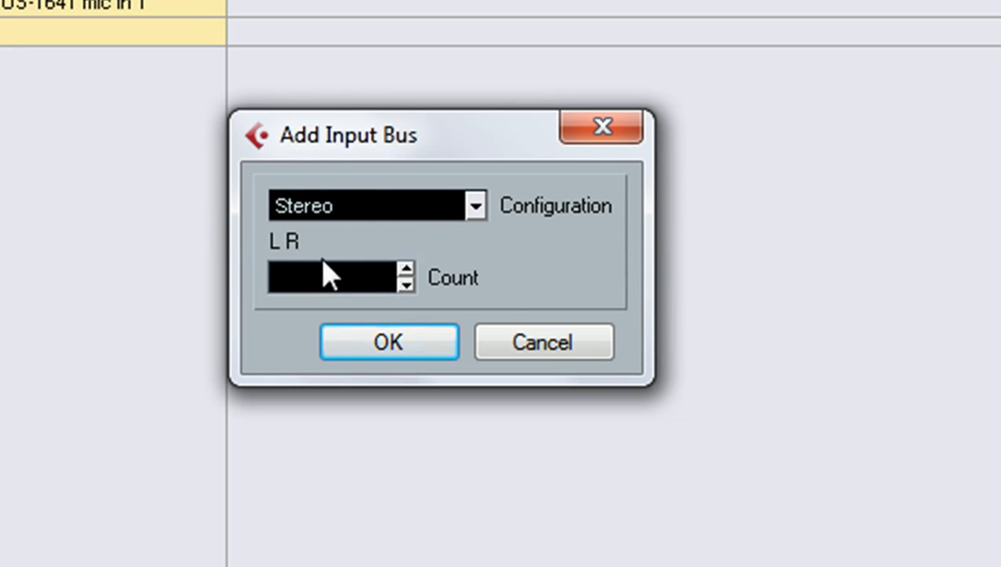
pyautogui.click(472, 207)
pyautogui.click(469, 207)
pyautogui.click(465, 206)
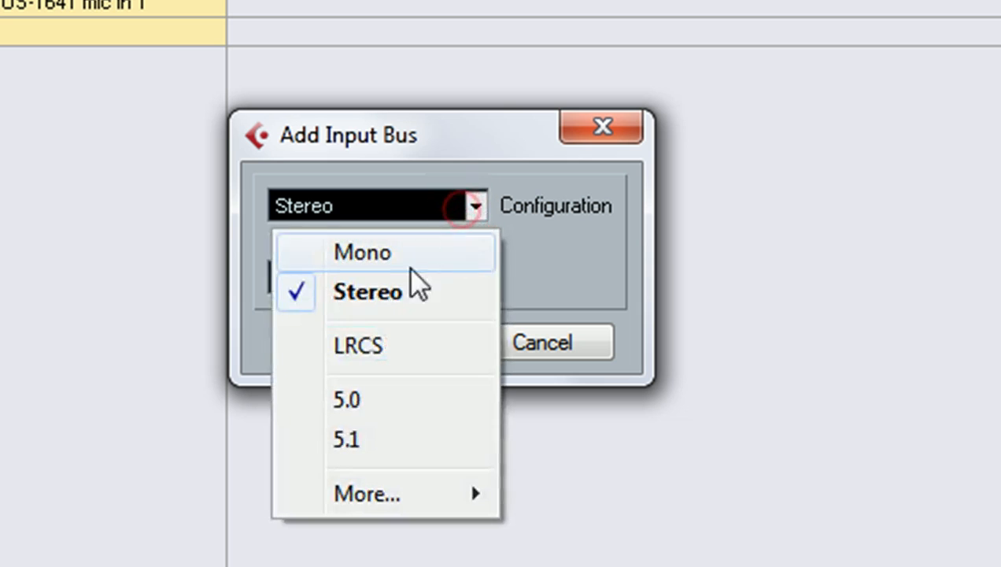
pyautogui.click(403, 296)
pyautogui.click(360, 337)
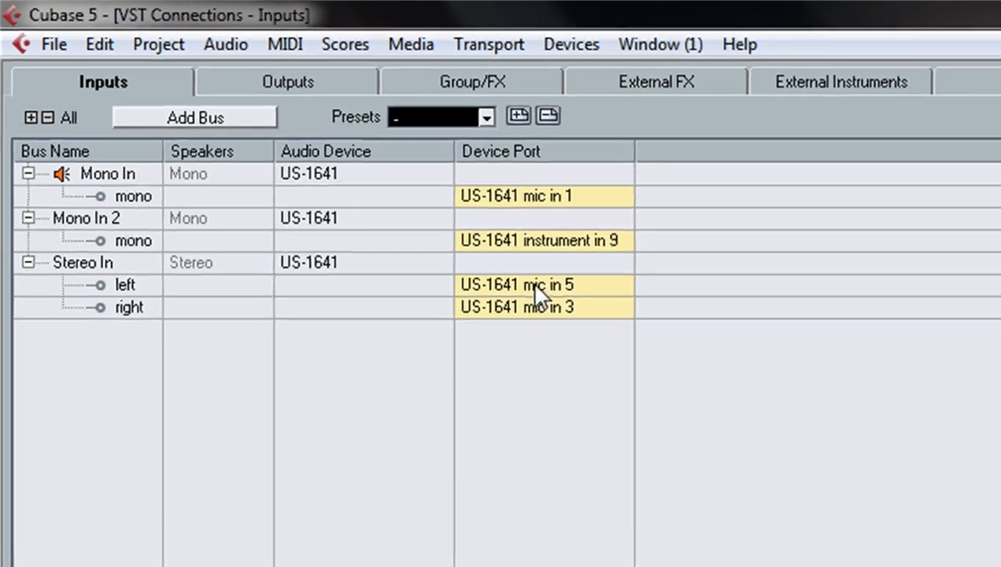
# Step: Review the port choices for Stereo In's left channel, check the Mono In port and close VST Connections
pyautogui.click(583, 316)
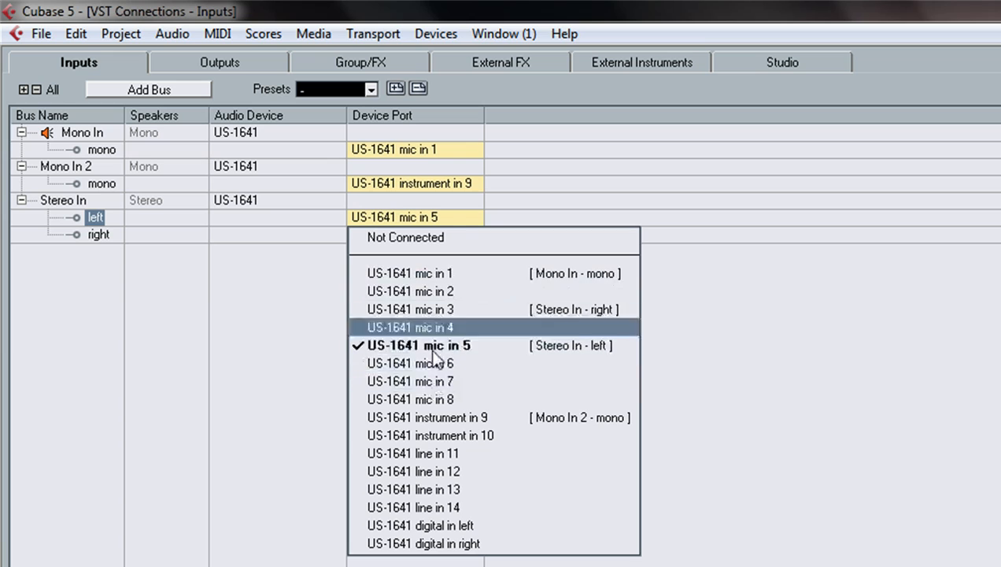
pyautogui.click(768, 310)
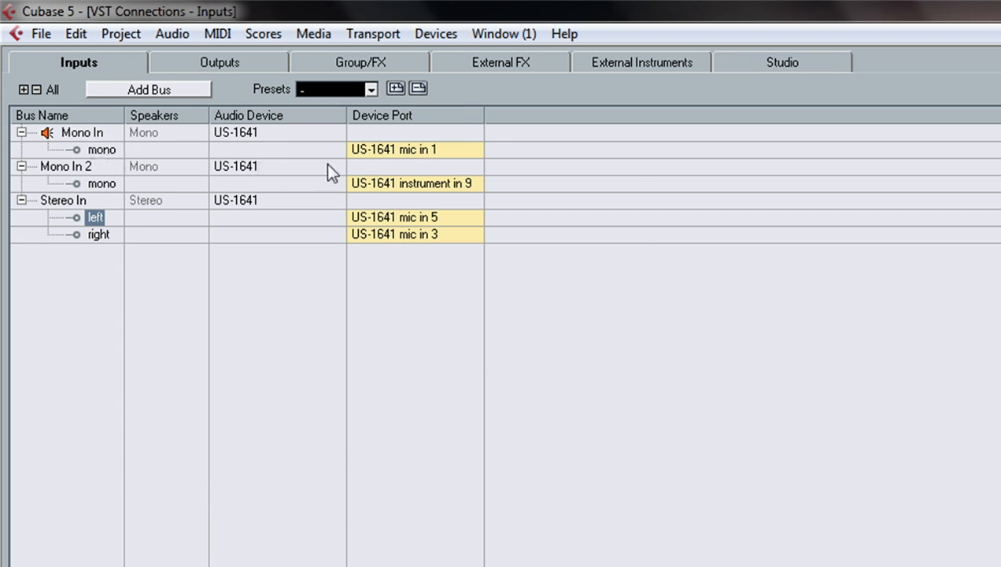
pyautogui.click(391, 153)
pyautogui.click(394, 153)
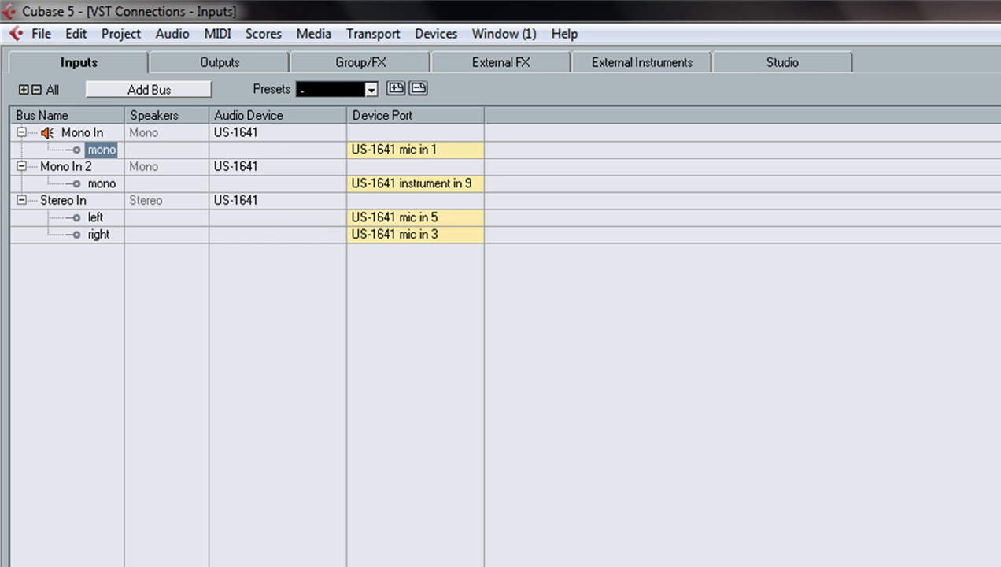
pyautogui.click(992, 23)
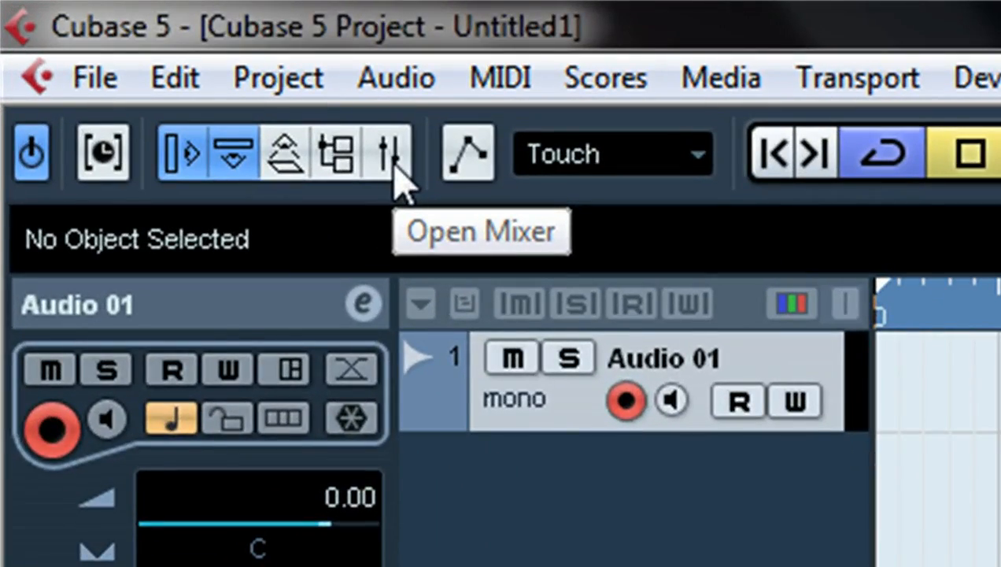
# Step: Open the Mixer and choose Mono In as the input routing of the Audio 01 channel
pyautogui.click(392, 164)
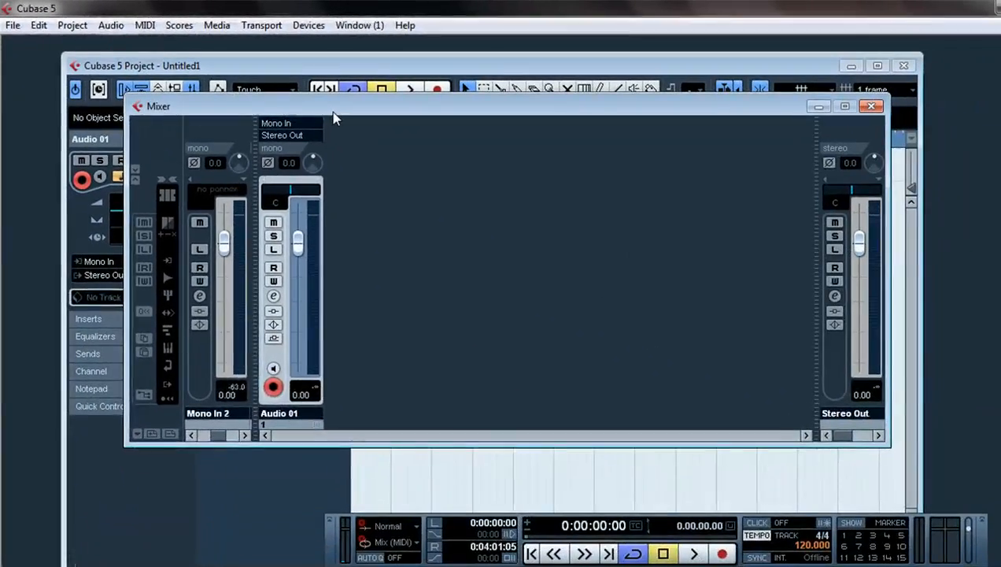
pyautogui.moveTo(335, 118); pyautogui.dragTo(358, 137)
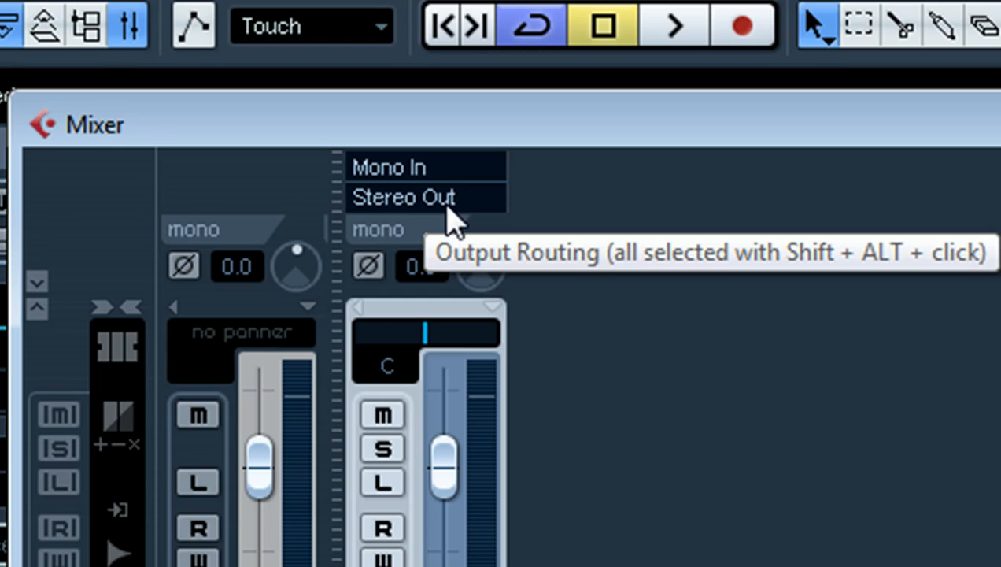
pyautogui.click(396, 175)
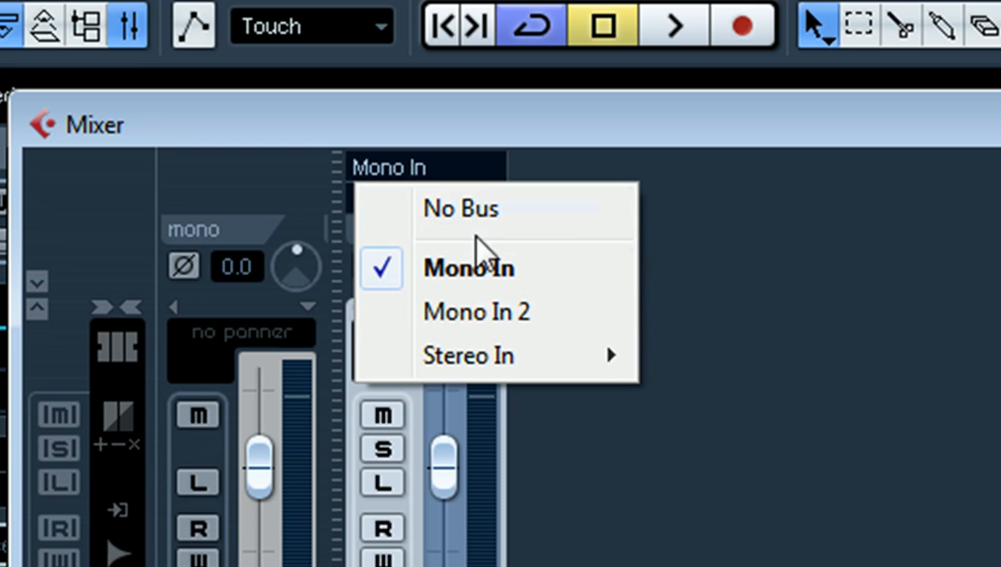
pyautogui.click(462, 277)
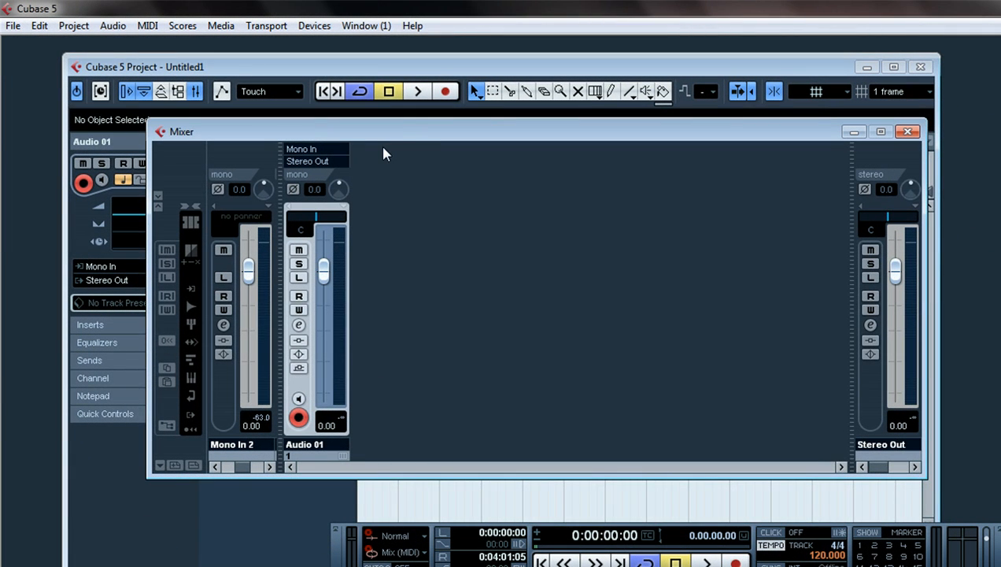
# Step: Reposition the Mixer window and turn on input monitoring for the Audio 01 channel
pyautogui.moveTo(393, 131); pyautogui.dragTo(344, 131)
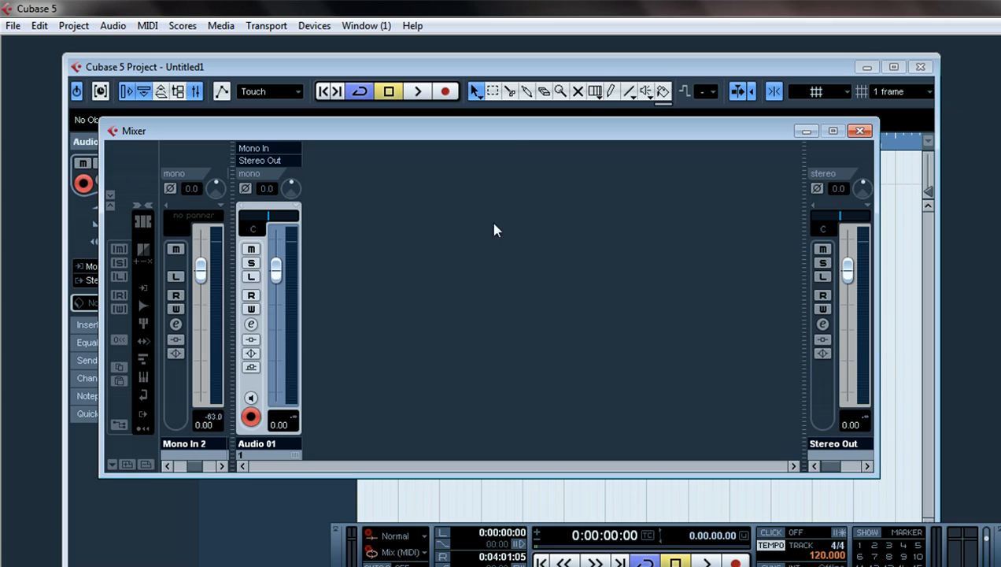
pyautogui.moveTo(521, 134); pyautogui.dragTo(527, 157)
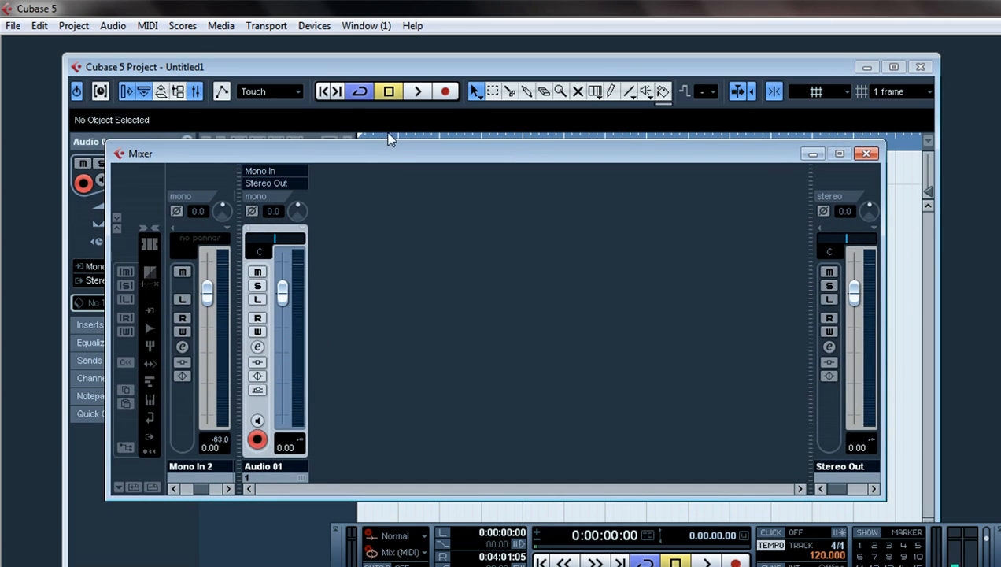
pyautogui.moveTo(384, 155); pyautogui.dragTo(391, 122)
pyautogui.click(263, 381)
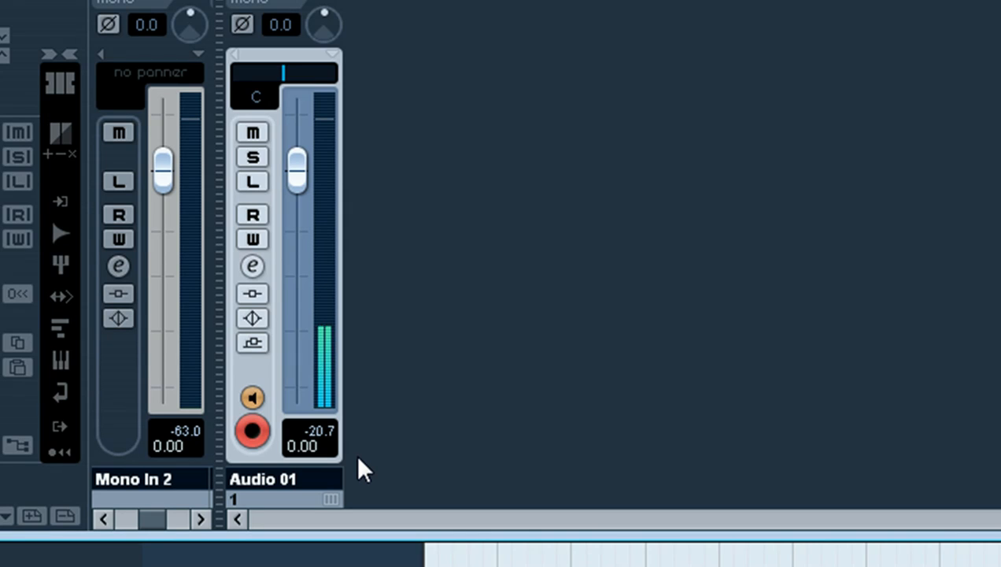
# Step: Reposition the Mixer window and turn off input monitoring for the Audio 01 channel
pyautogui.click(252, 399)
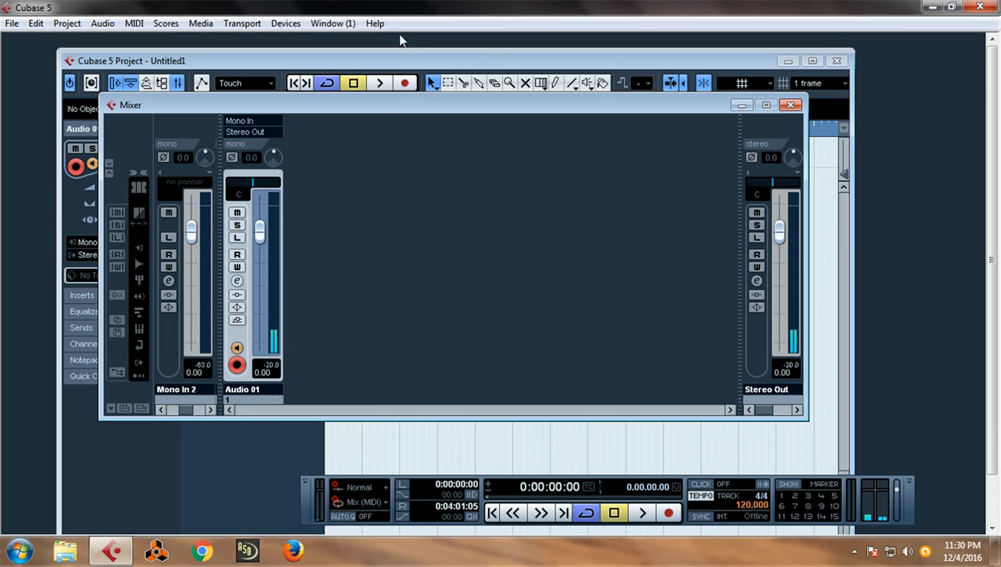
pyautogui.moveTo(401, 111); pyautogui.dragTo(412, 96)
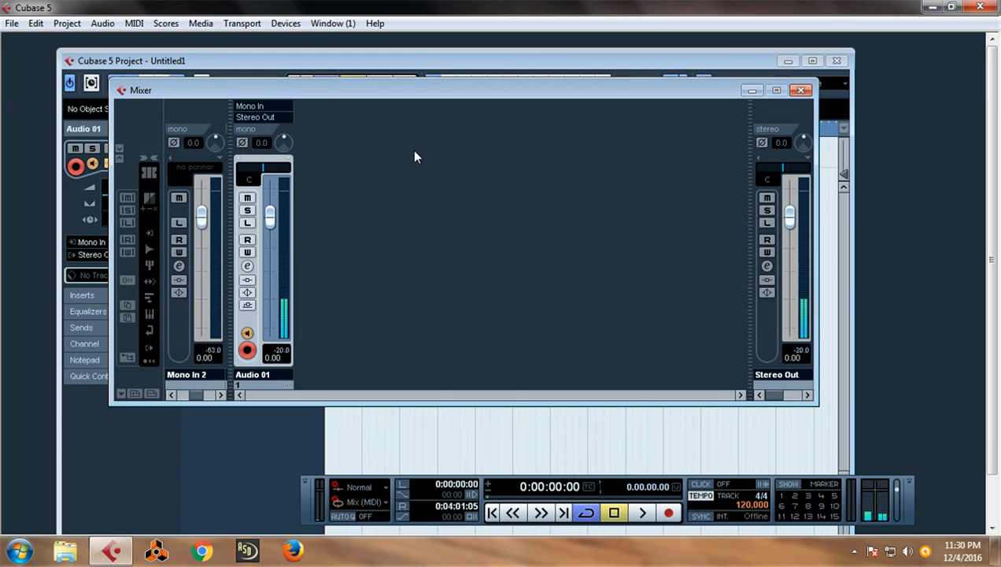
pyautogui.moveTo(456, 96); pyautogui.dragTo(472, 125)
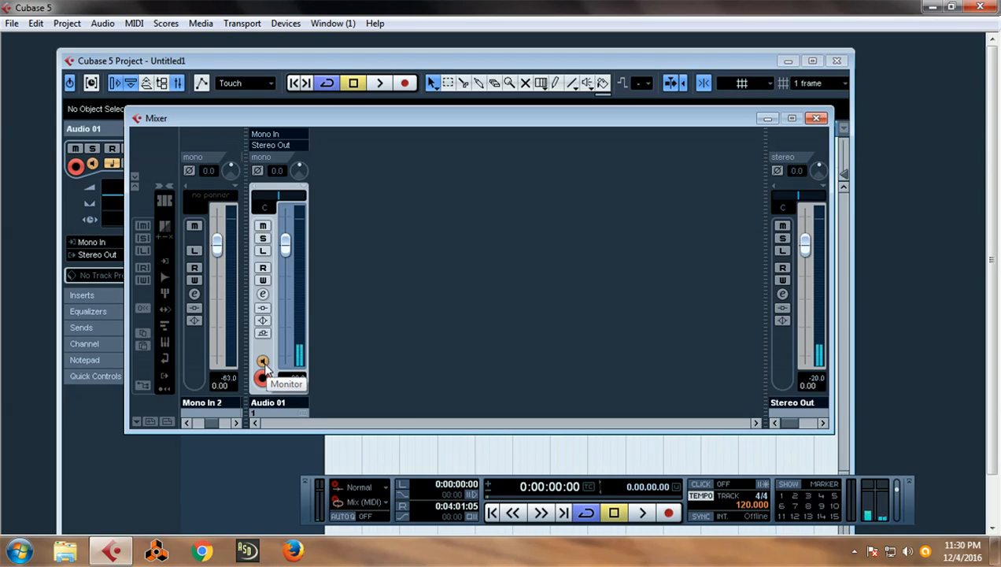
pyautogui.click(263, 360)
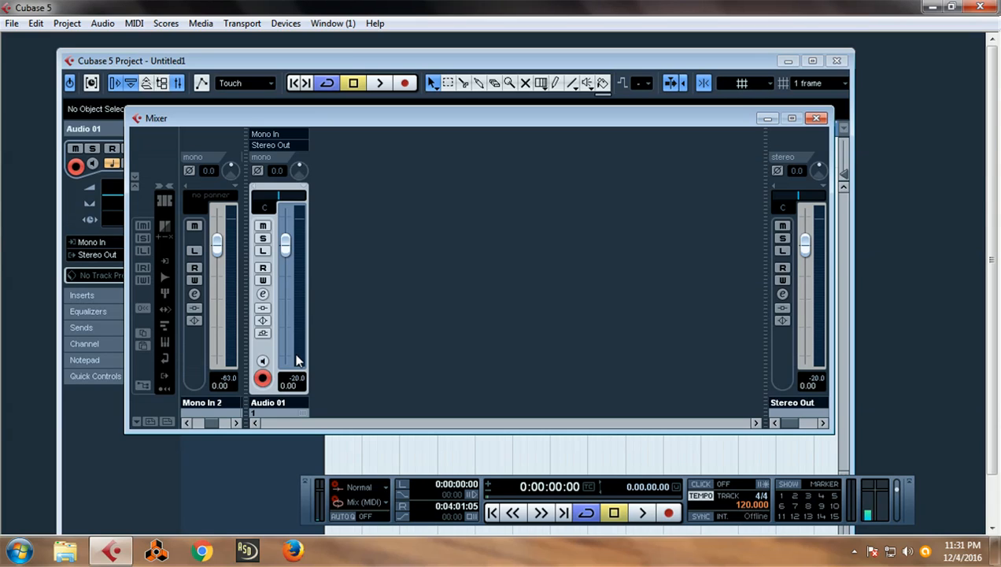
# Step: Move the Mixer down, close it and maximize the project window
pyautogui.moveTo(366, 119); pyautogui.dragTo(379, 150)
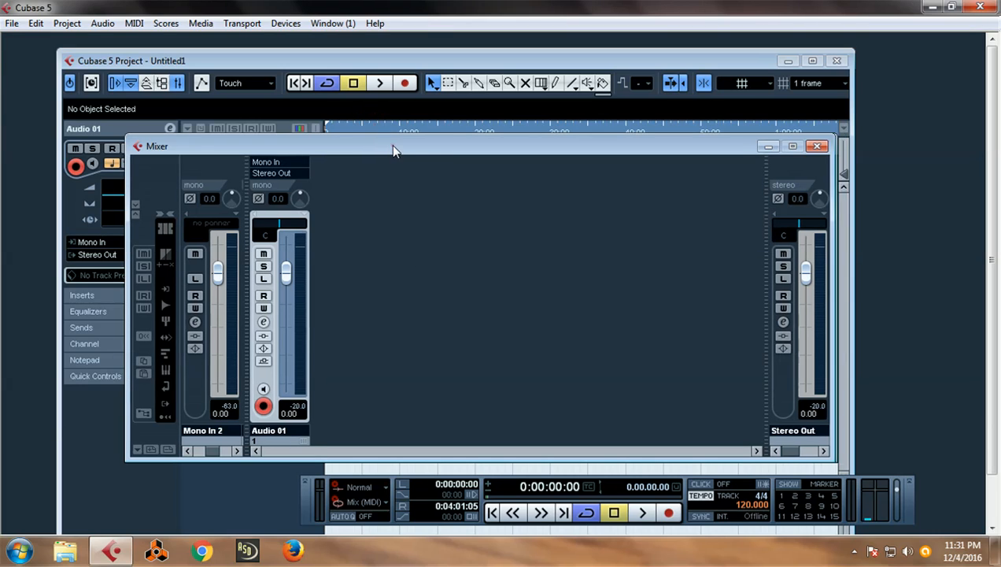
pyautogui.click(815, 146)
pyautogui.doubleClick(538, 63)
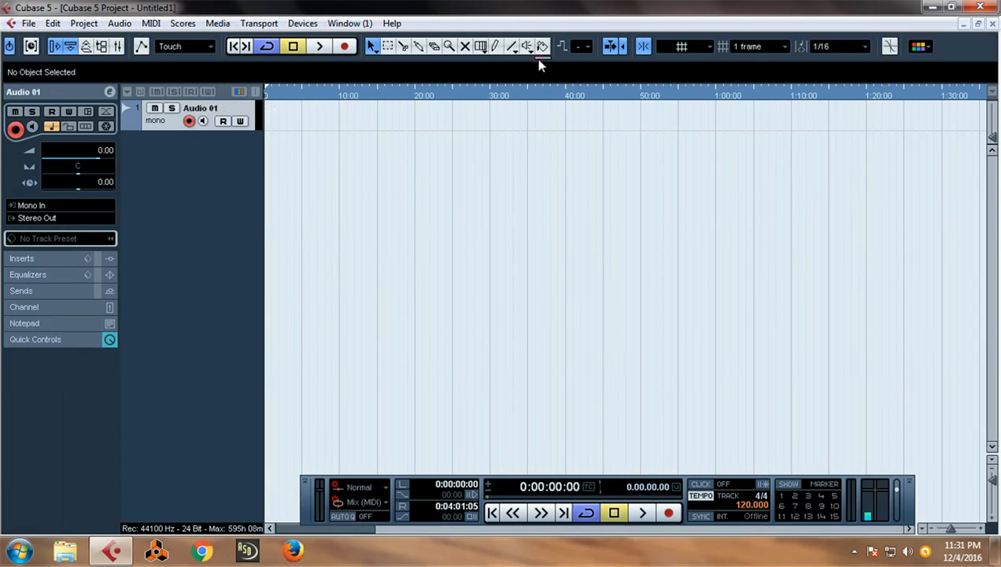
# Step: Toggle record enable on the Audio 01 track, leaving it armed, and rename the track VOKAL
pyautogui.click(189, 121)
pyautogui.click(189, 121)
pyautogui.doubleClick(202, 109)
pyautogui.write('VOKS')
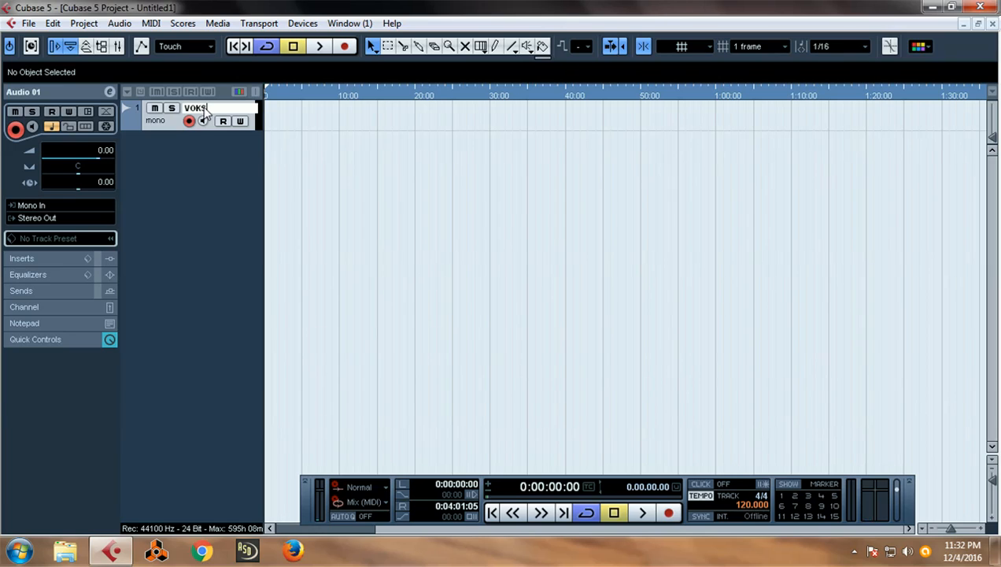
pyautogui.press('BackSpace')
pyautogui.write('AL')
pyautogui.press('Return')
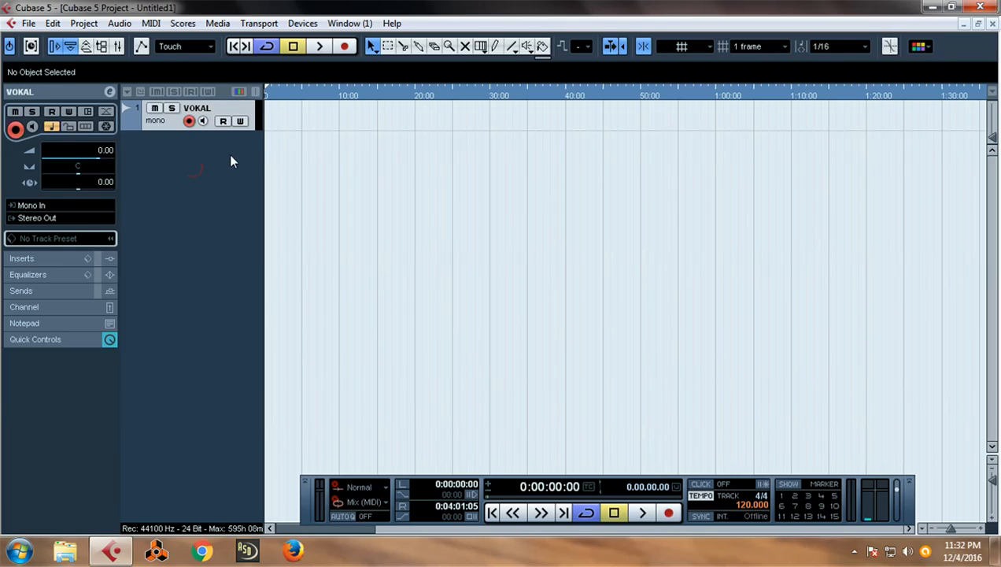
# Step: Increase the VOKAL track's height, move the Transport panel up and record a take of about 10 seconds from the project start
pyautogui.moveTo(178, 130); pyautogui.dragTo(179, 165)
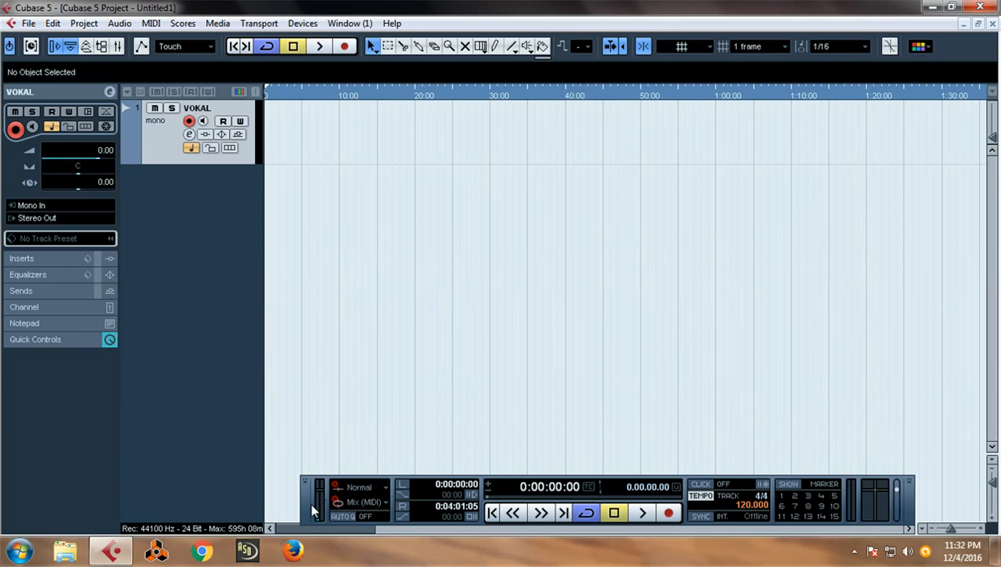
pyautogui.moveTo(311, 510); pyautogui.dragTo(294, 442)
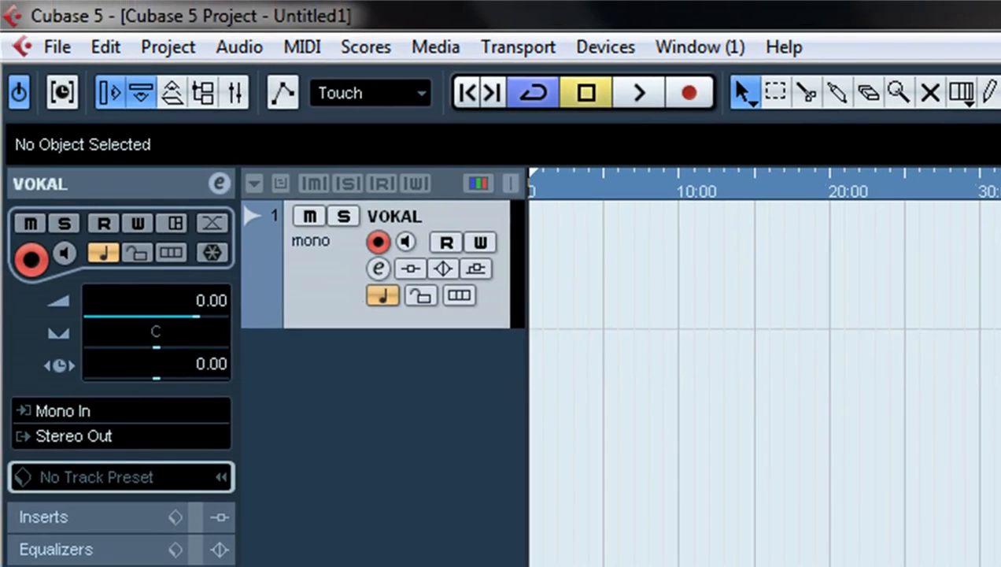
pyautogui.click(841, 422)
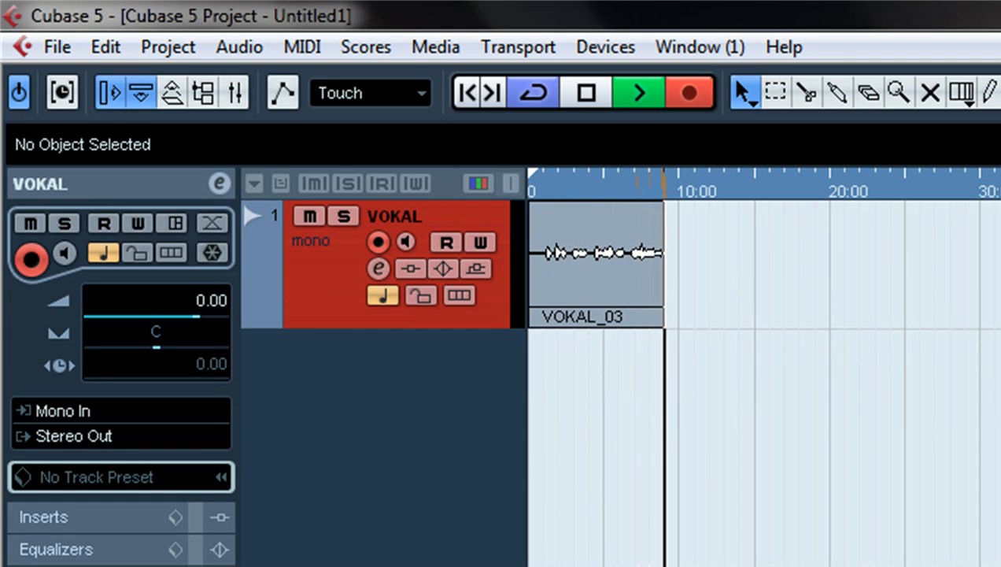
pyautogui.press('KP_Multiply')
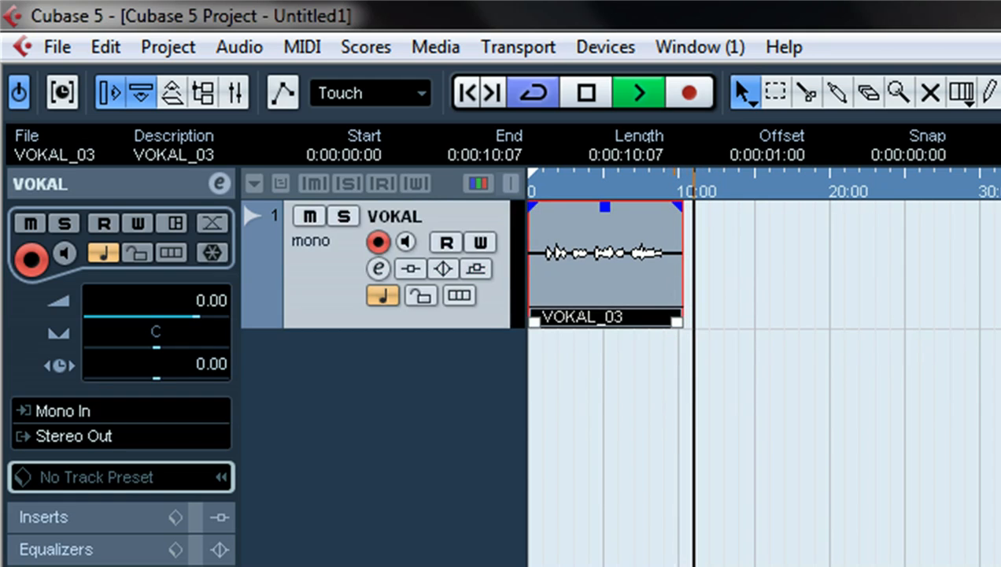
pyautogui.press('space')
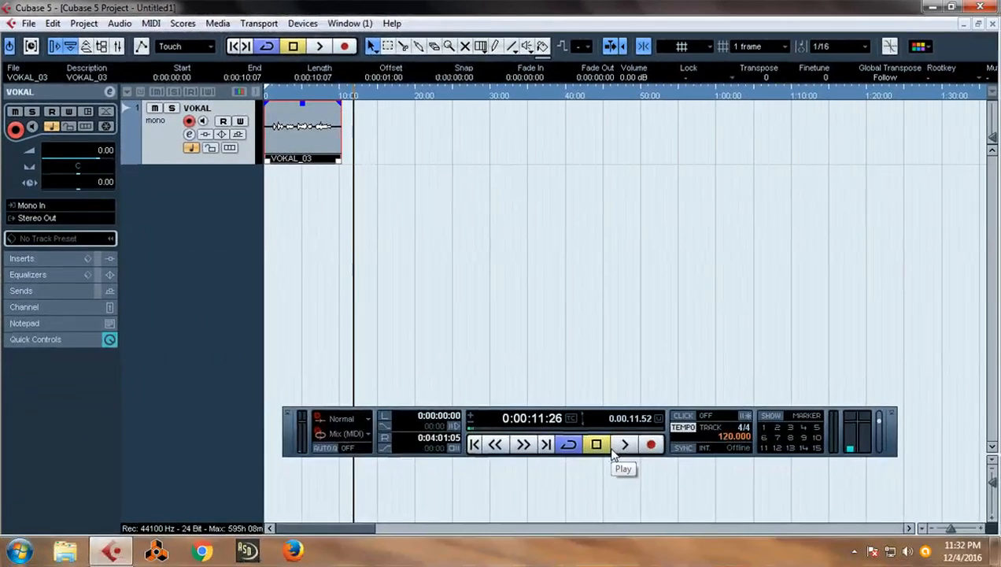
# Step: Return to the project start and play back the recorded VOKAL take, stopping at its end
pyautogui.click(596, 444)
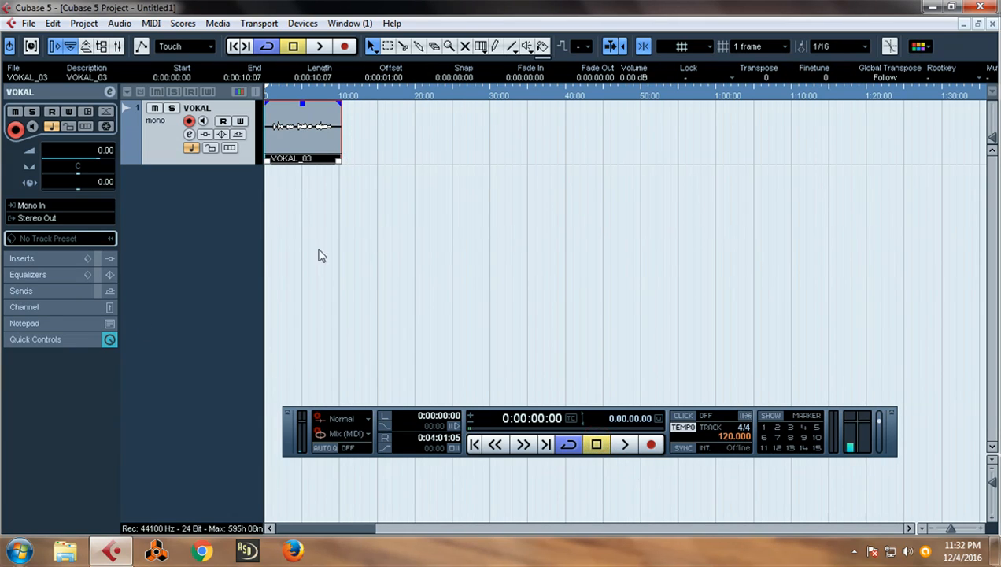
pyautogui.click(625, 445)
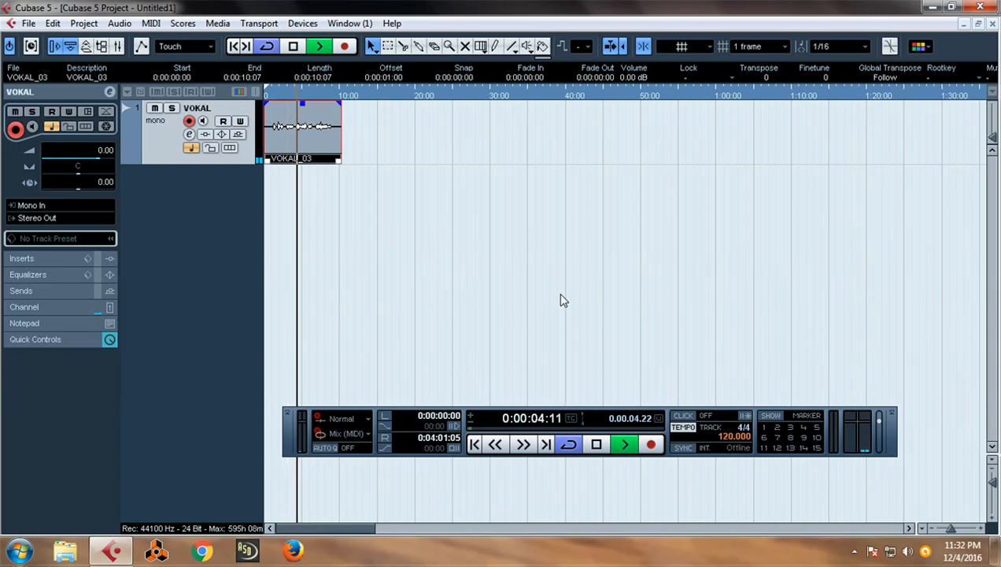
pyautogui.click(598, 445)
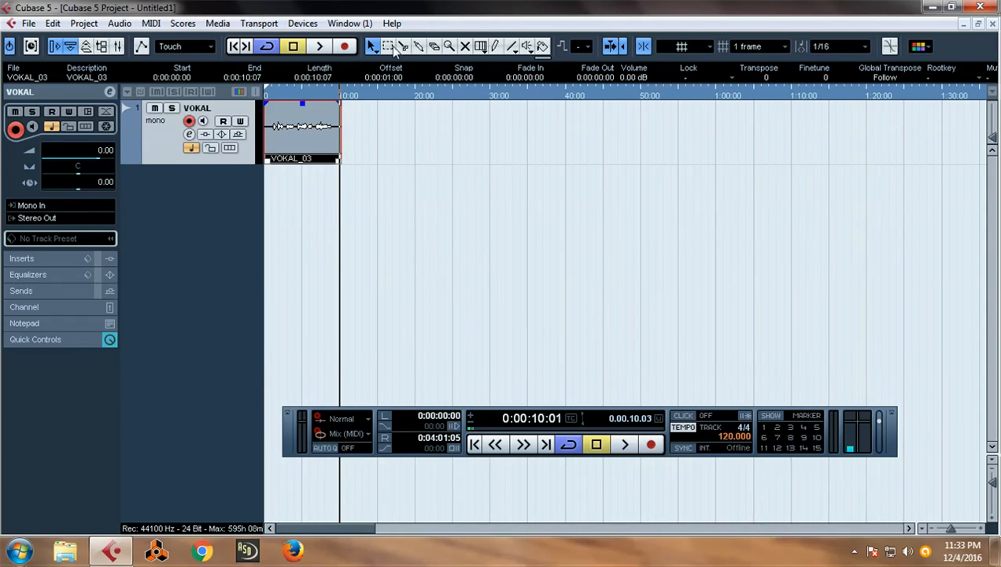
# Step: Open the Mixer for a look, close it and maximize the project window again
pyautogui.click(118, 49)
pyautogui.click(804, 146)
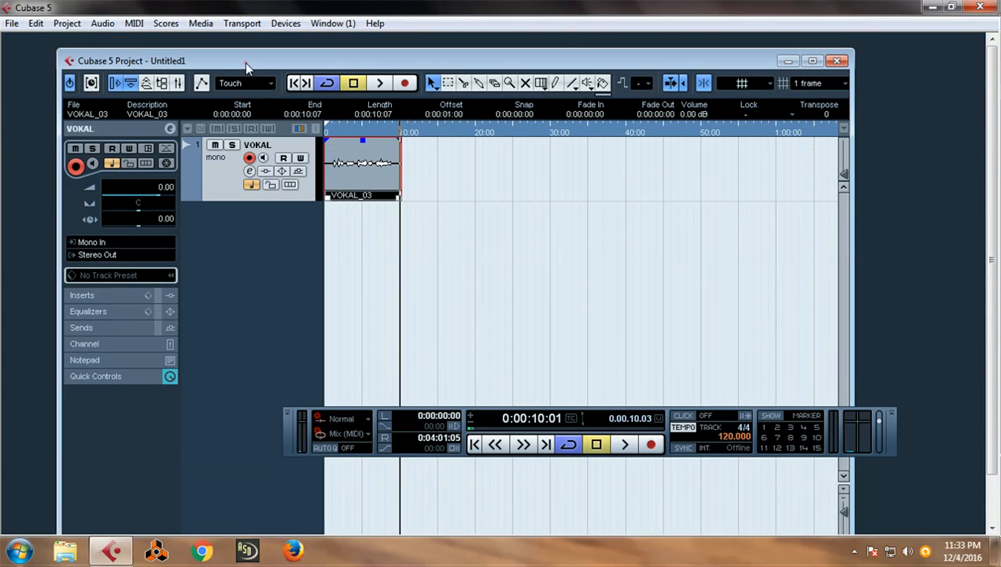
pyautogui.doubleClick(244, 62)
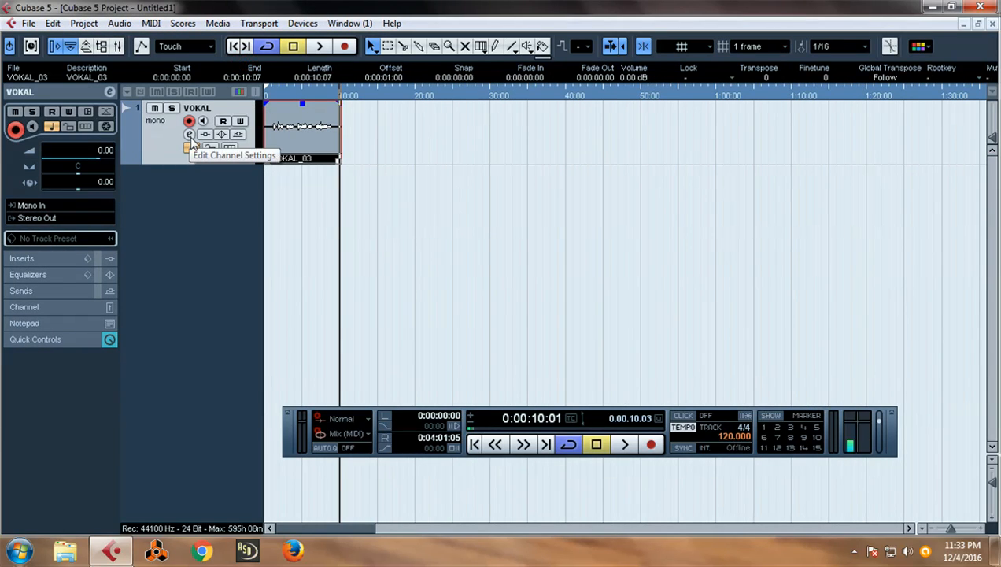
# Step: Open the VOKAL track's channel settings and arrange that window and the Transport panel so both are fully visible
pyautogui.click(190, 136)
pyautogui.moveTo(382, 86); pyautogui.dragTo(354, 72)
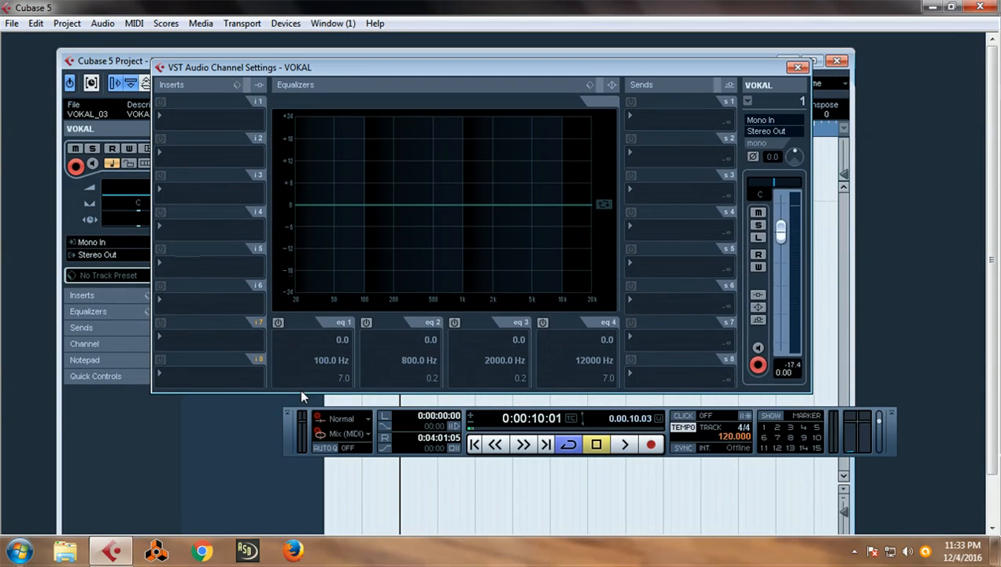
pyautogui.moveTo(291, 424); pyautogui.dragTo(286, 471)
pyautogui.moveTo(332, 74)
pyautogui.mouseDown()
pyautogui.moveTo(340, 111)
pyautogui.moveTo(340, 91)
pyautogui.mouseUp()
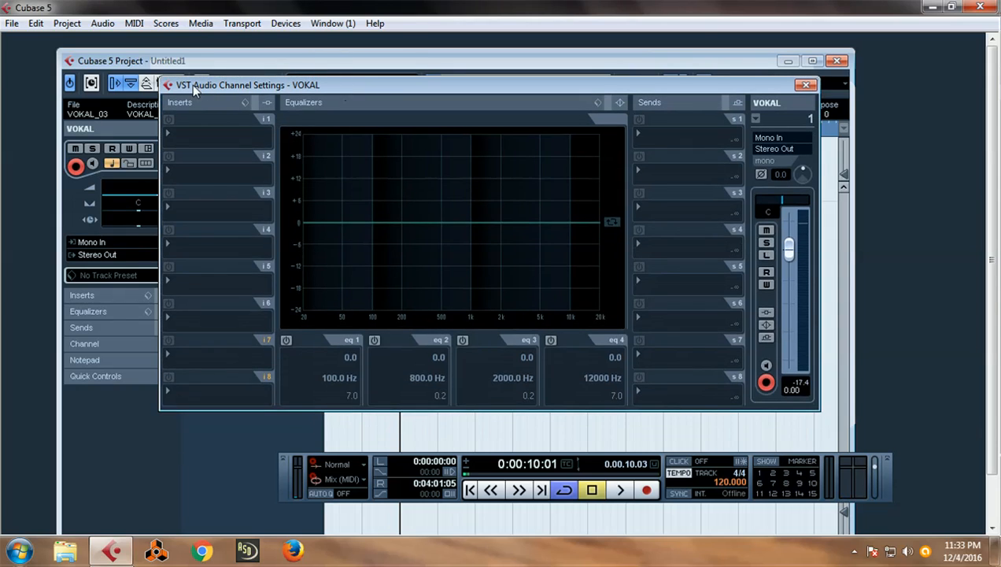
pyautogui.moveTo(423, 91); pyautogui.dragTo(409, 72)
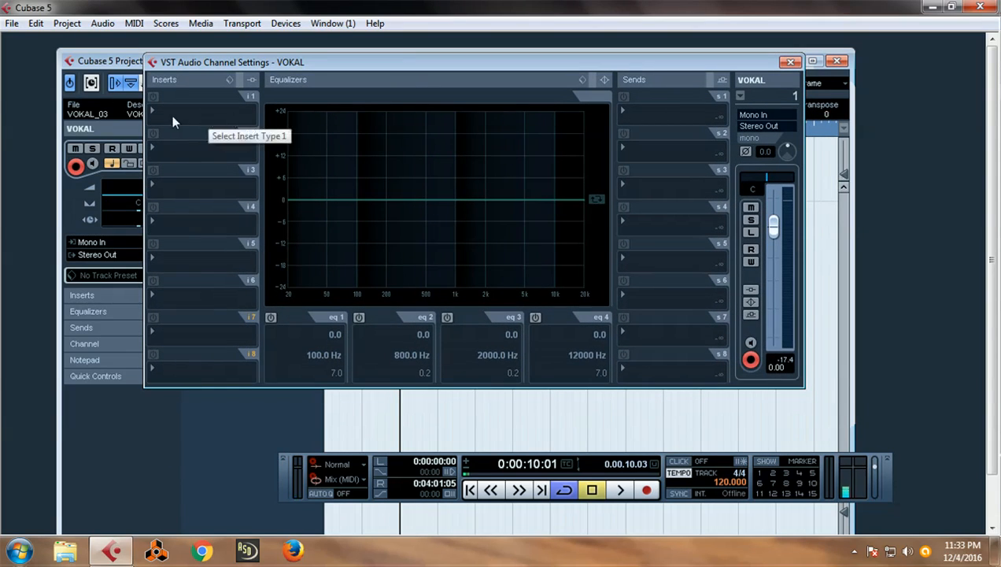
# Step: Review the effect choices for insert slot 1 and the bus choices for send slot 1 without assigning anything
pyautogui.click(196, 120)
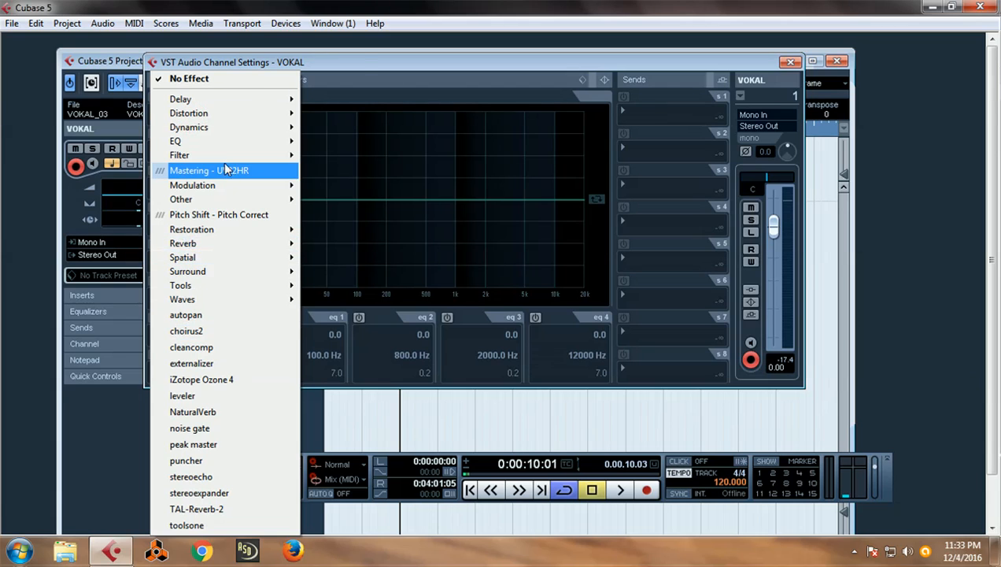
pyautogui.click(364, 70)
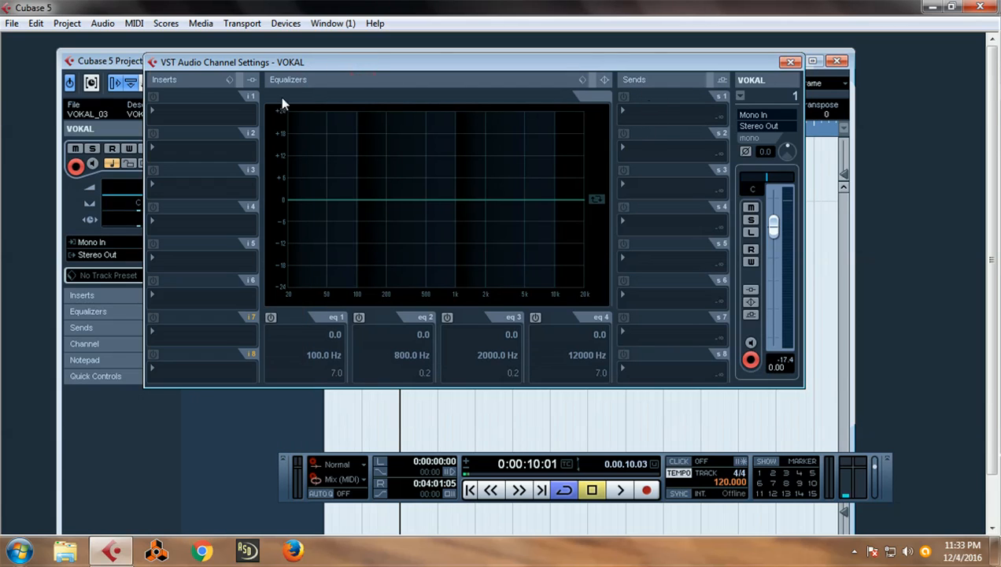
pyautogui.click(667, 121)
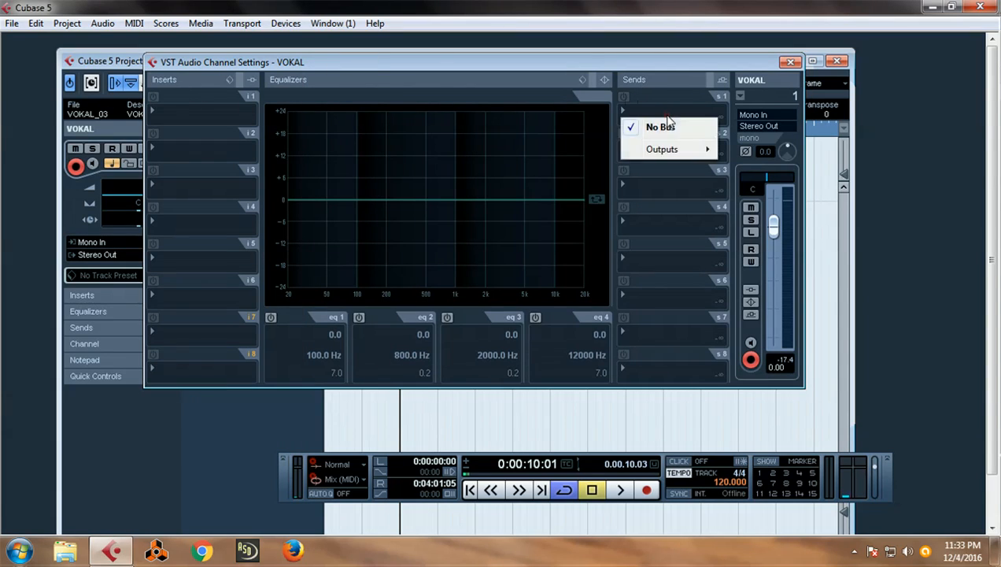
pyautogui.click(661, 68)
pyautogui.moveTo(472, 64)
pyautogui.mouseDown()
pyautogui.moveTo(495, 81)
pyautogui.moveTo(478, 77)
pyautogui.mouseUp()
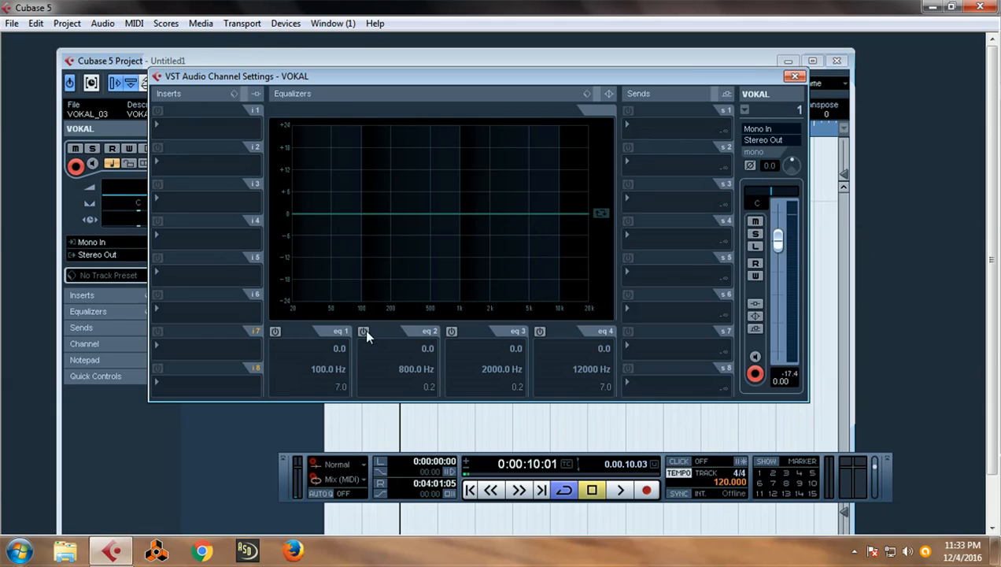
# Step: Try switching the four equalizer bands of the VOKAL channel on and off, leaving all four off
pyautogui.click(275, 331)
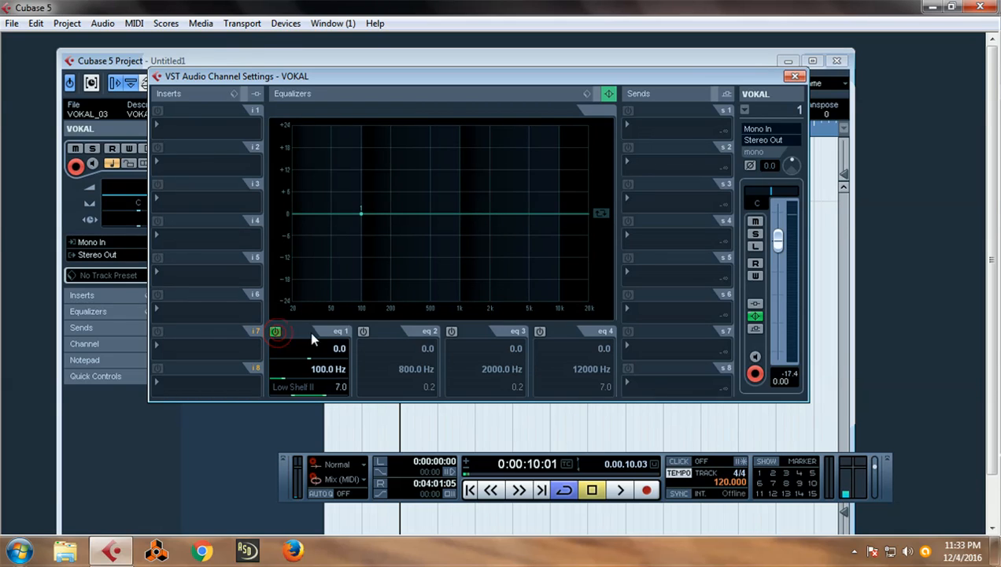
pyautogui.click(363, 332)
pyautogui.click(451, 332)
pyautogui.click(539, 331)
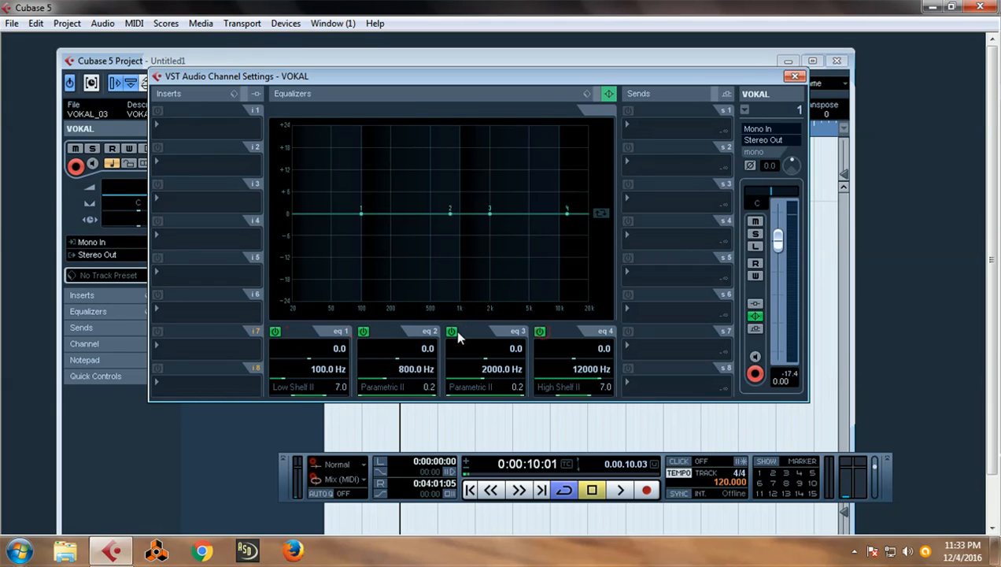
pyautogui.click(453, 330)
pyautogui.click(538, 331)
pyautogui.click(363, 332)
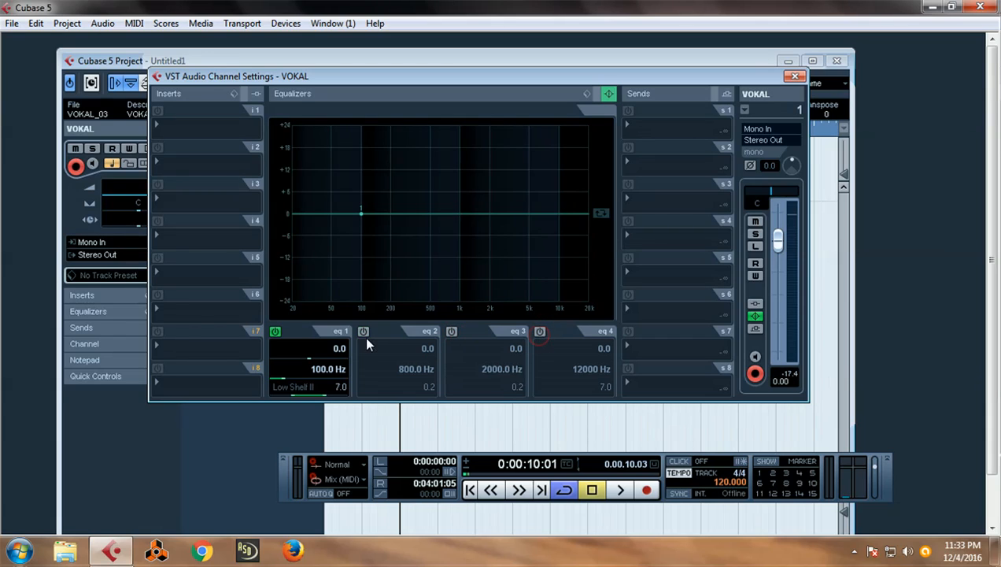
pyautogui.click(275, 331)
pyautogui.click(539, 331)
pyautogui.click(451, 331)
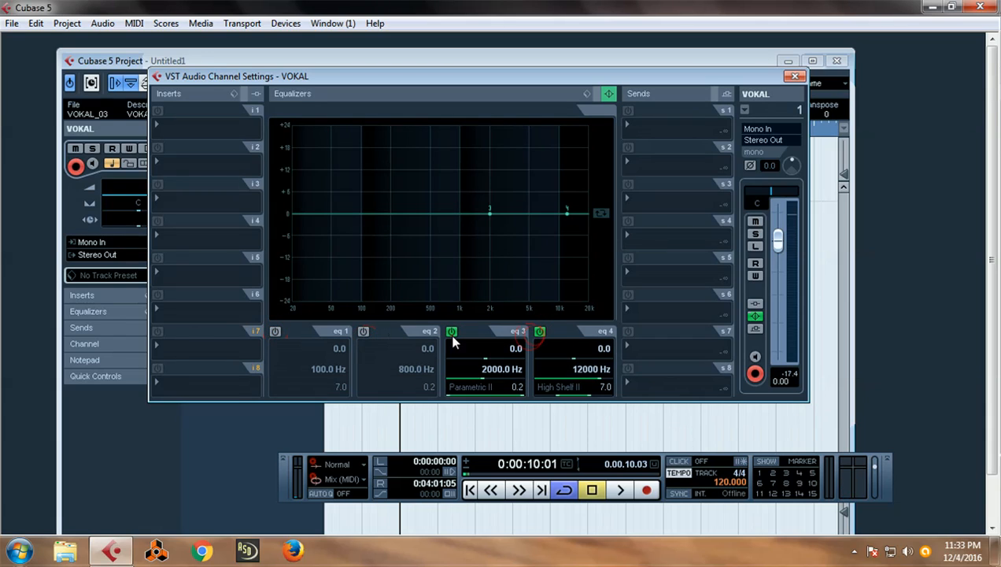
pyautogui.click(363, 331)
pyautogui.click(275, 331)
pyautogui.click(363, 331)
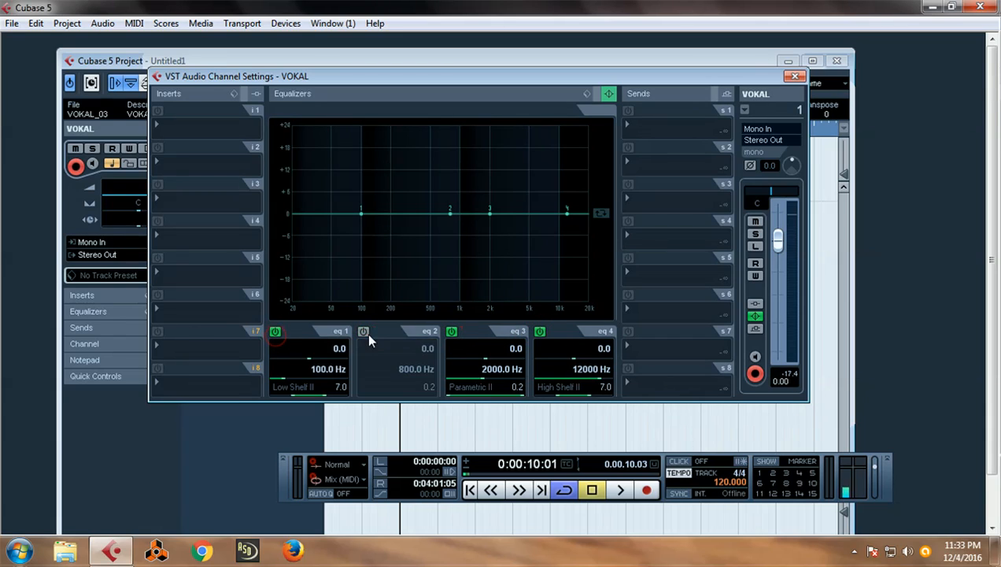
pyautogui.click(275, 331)
pyautogui.click(451, 331)
pyautogui.click(539, 331)
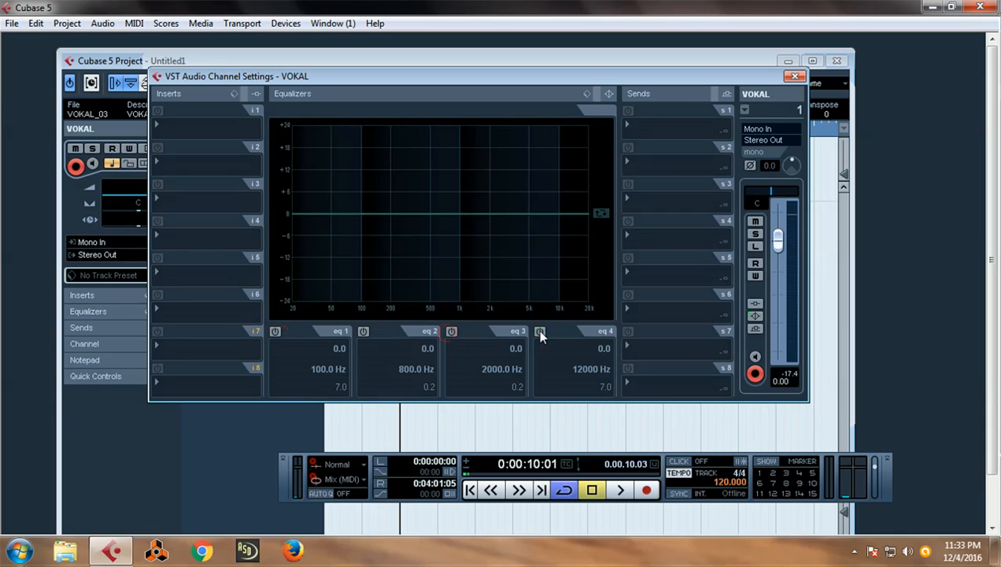
# Step: Close the VOKAL track's channel settings and shift the project window slightly upward in the workspace
pyautogui.moveTo(567, 74); pyautogui.dragTo(567, 102)
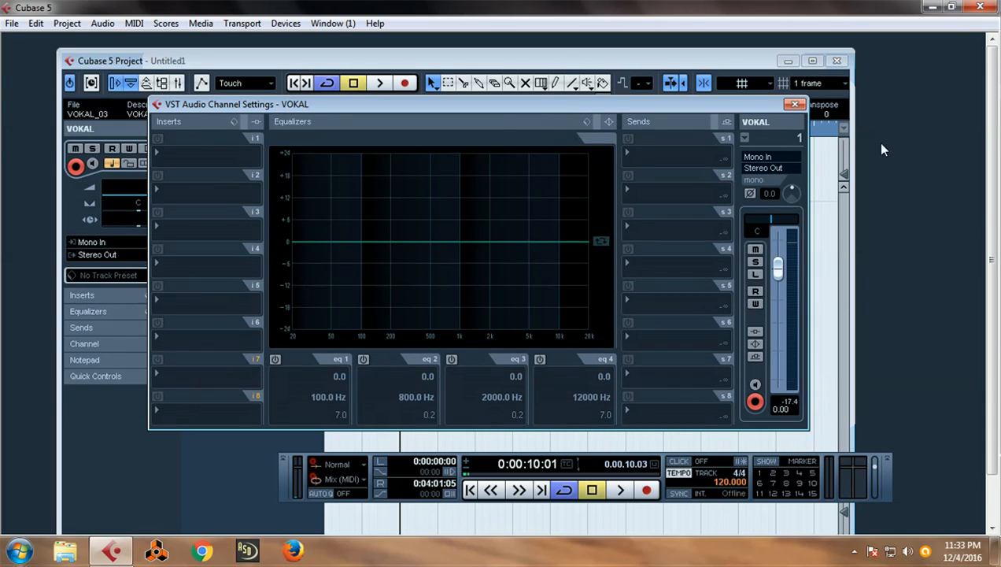
pyautogui.click(794, 105)
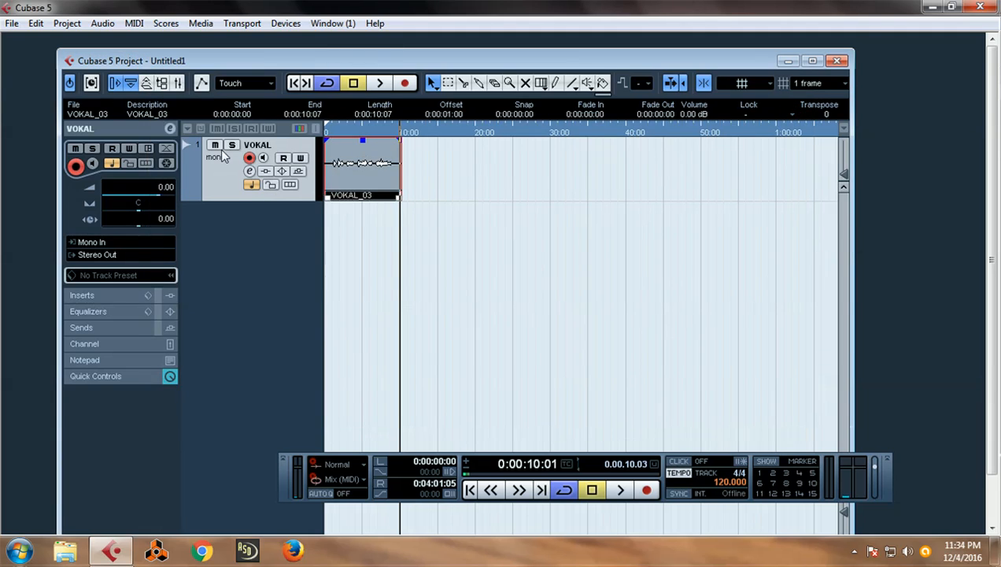
pyautogui.moveTo(355, 67); pyautogui.dragTo(349, 48)
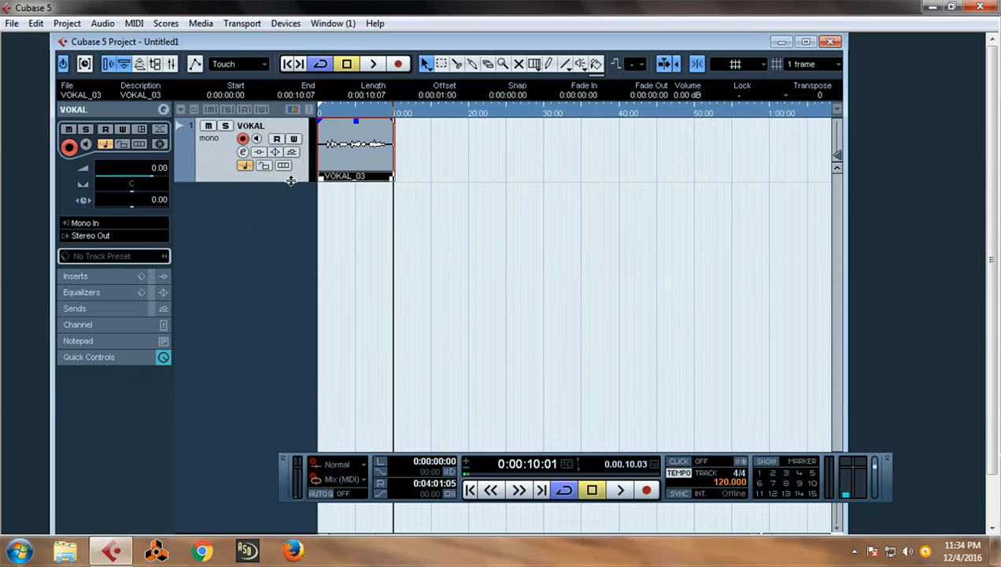
# Step: Add one mono audio track below the VOKAL track
pyautogui.doubleClick(246, 241)
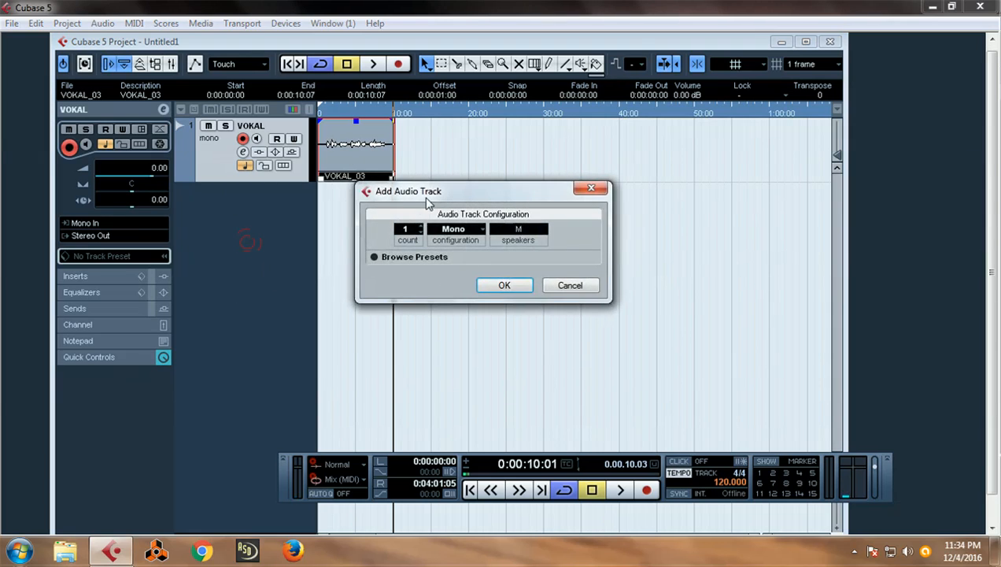
pyautogui.moveTo(427, 203); pyautogui.dragTo(432, 185)
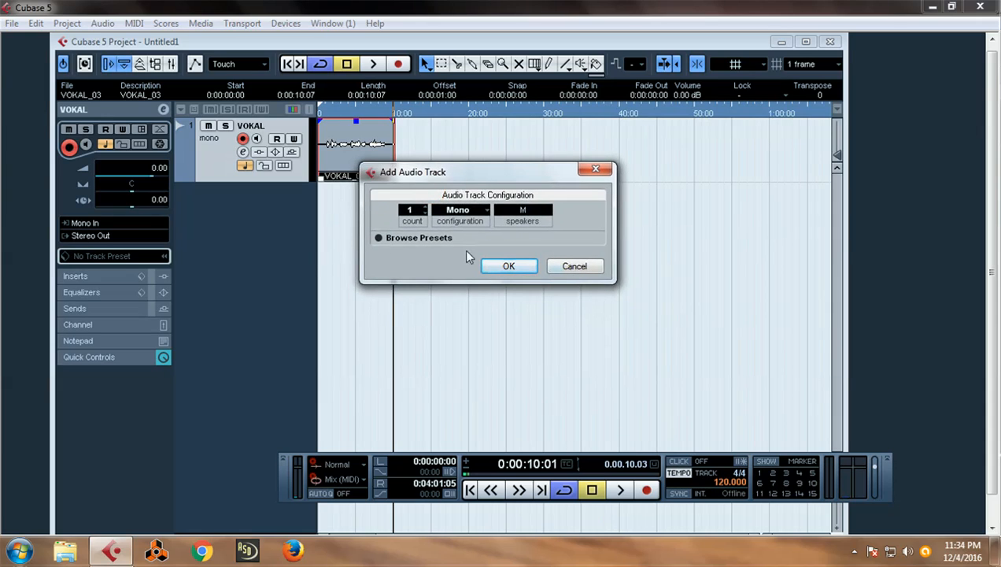
pyautogui.click(512, 266)
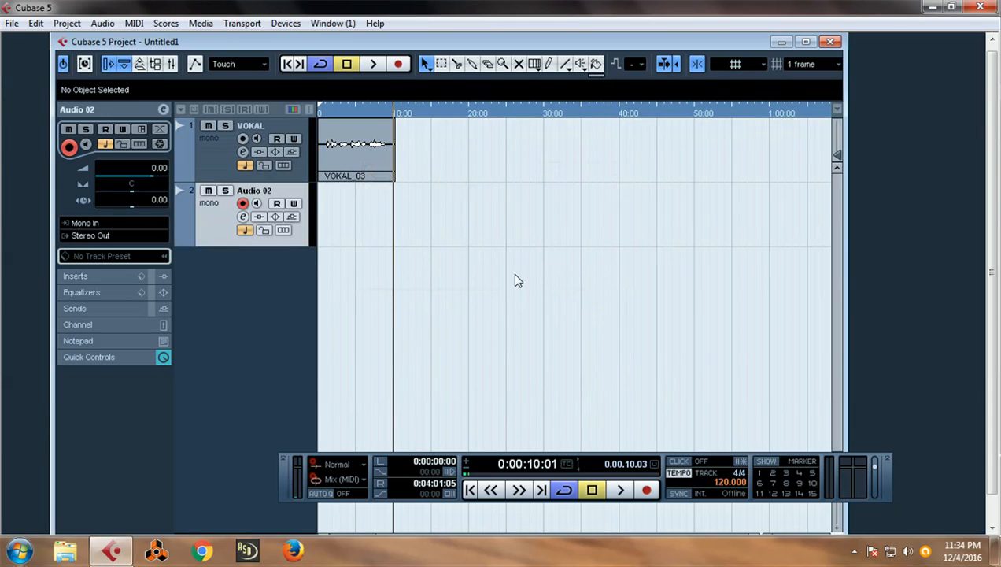
# Step: Add one audio track with the Stereo configuration below Audio 02 and maximize the project window
pyautogui.rightClick(232, 285)
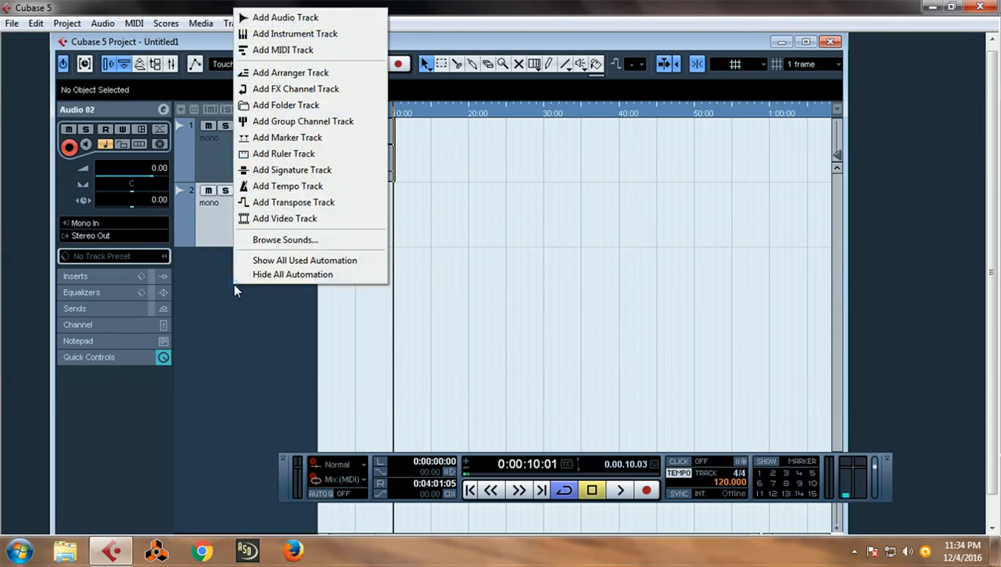
pyautogui.click(226, 389)
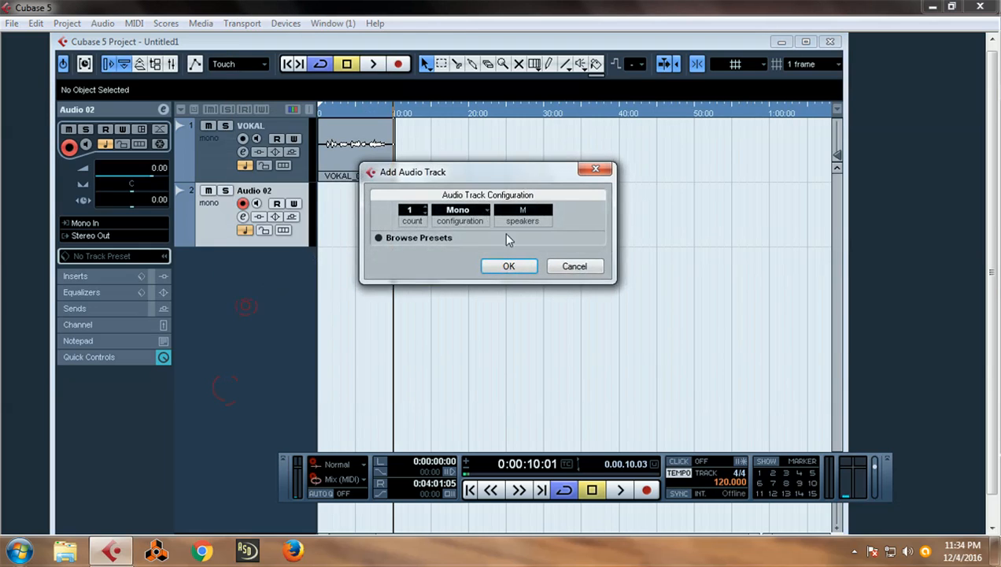
pyautogui.click(474, 211)
pyautogui.click(469, 241)
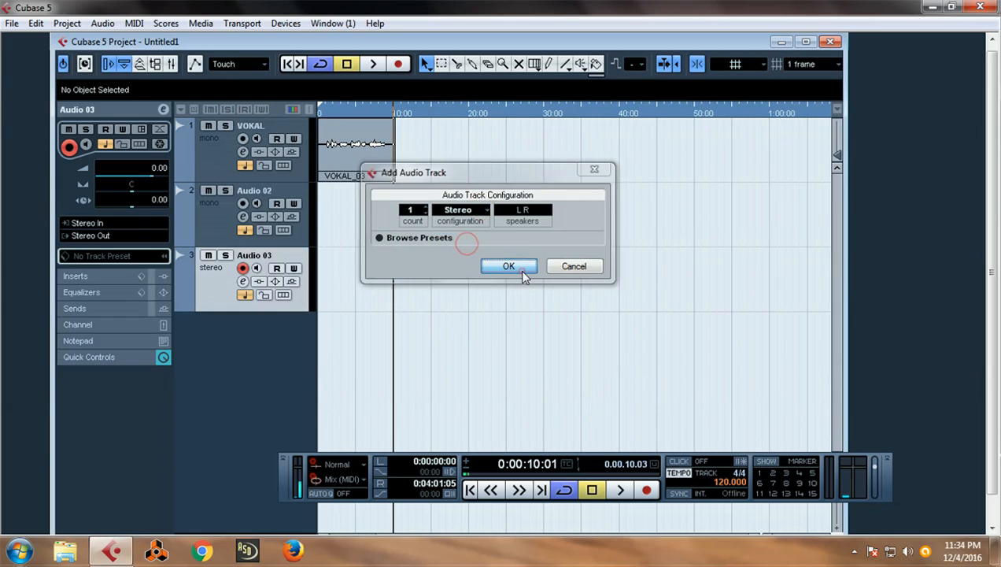
pyautogui.click(520, 270)
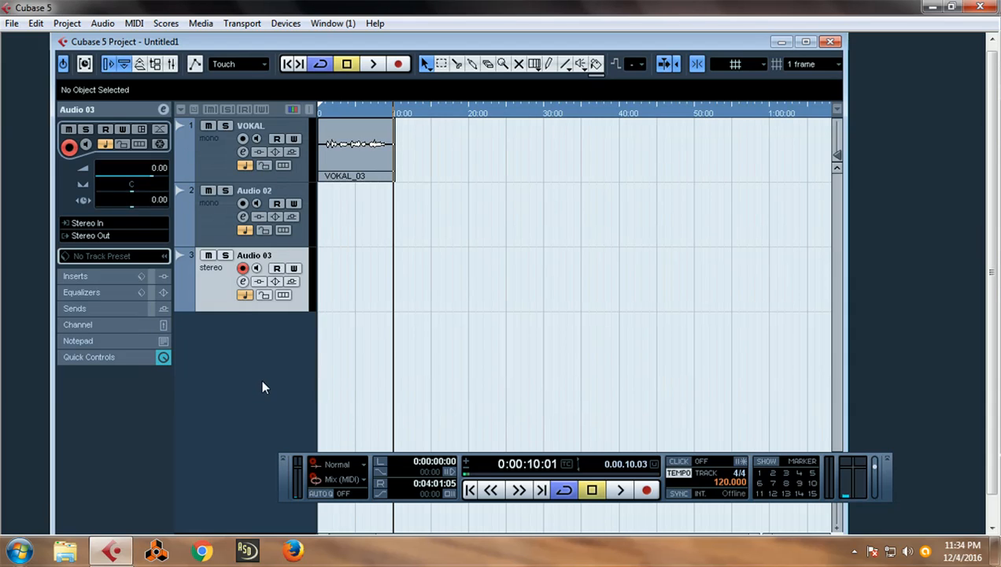
pyautogui.doubleClick(603, 43)
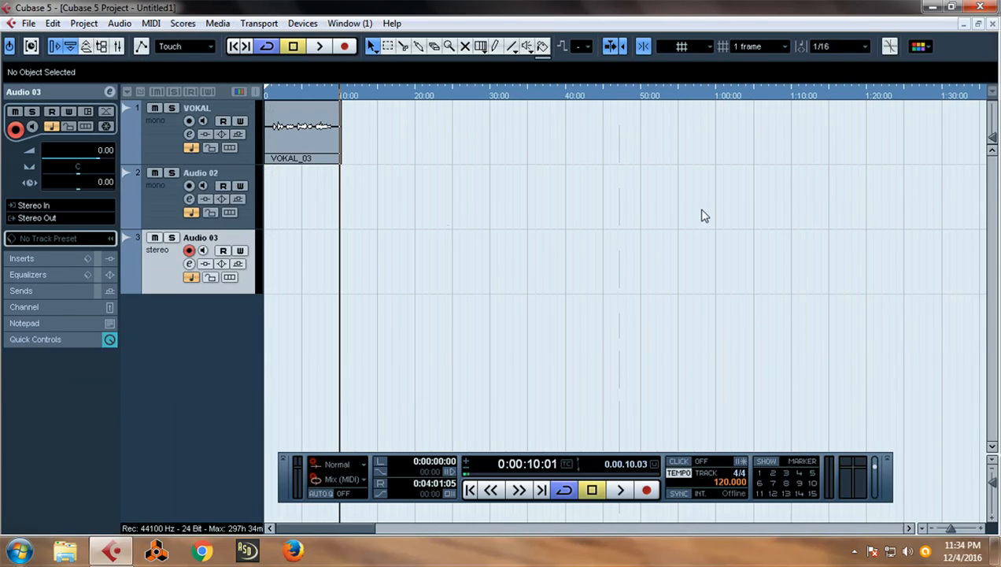
# Step: Select the VOKAL, Audio 02 and Audio 03 tracks in turn to compare them, ending on Audio 03
pyautogui.click(173, 379)
pyautogui.click(171, 203)
pyautogui.click(166, 142)
pyautogui.click(171, 211)
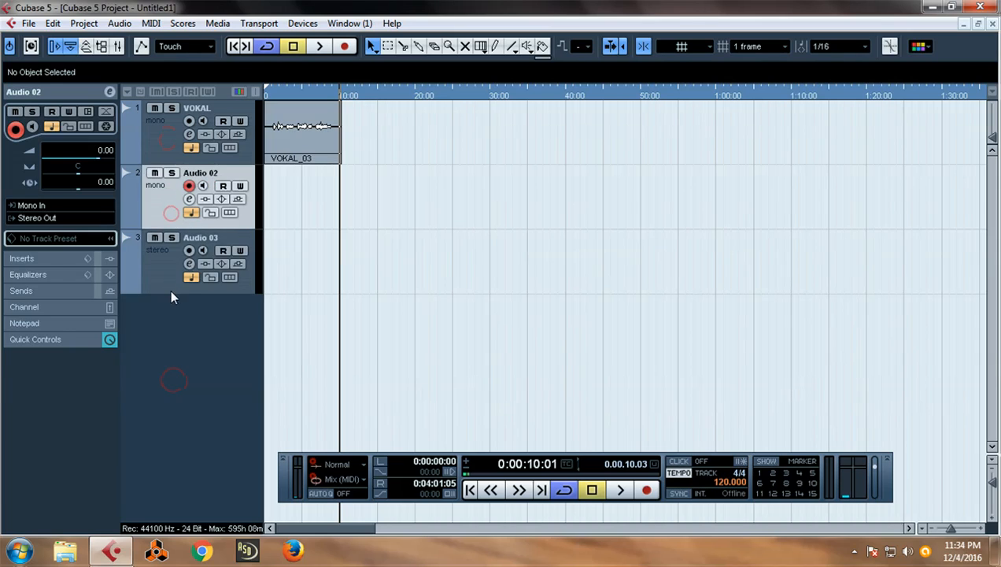
pyautogui.click(167, 277)
pyautogui.click(147, 211)
pyautogui.click(167, 279)
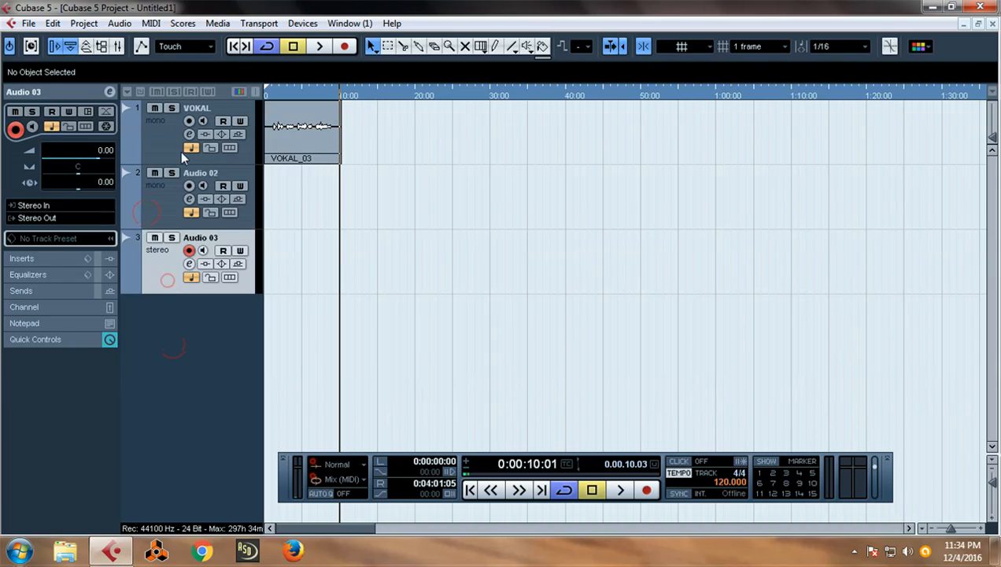